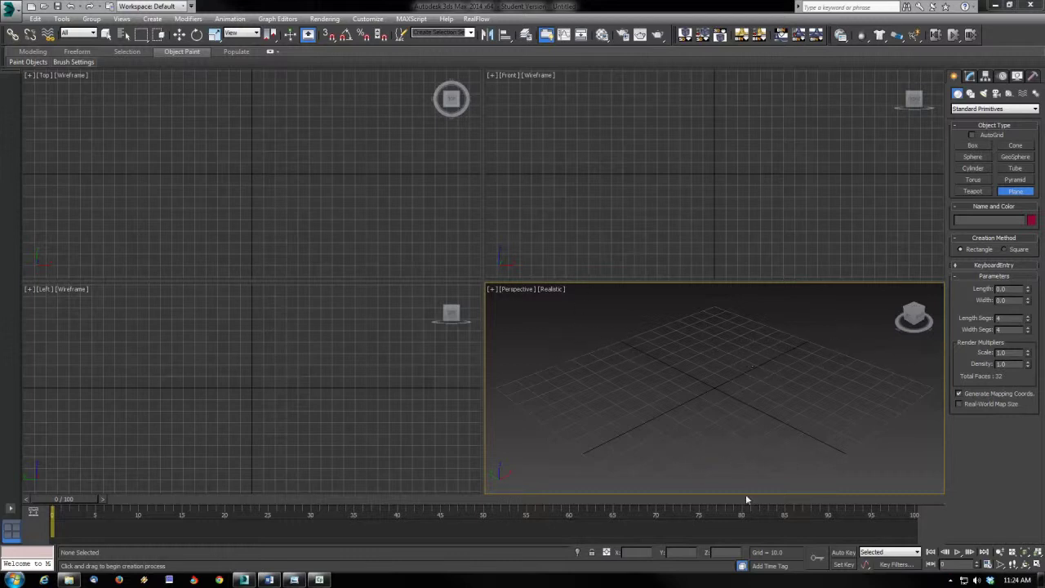
# Create a teapot with a radius of about 37 in the Perspective view and position it at the world origin.
pyautogui.click(973, 192)
pyautogui.moveTo(712, 389); pyautogui.dragTo(735, 432)
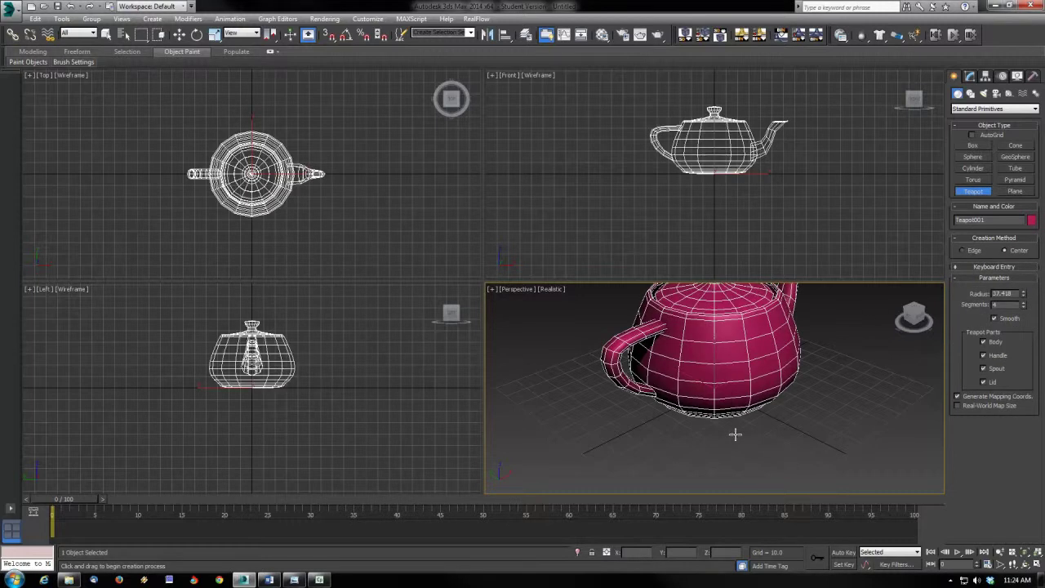
pyautogui.click(179, 35)
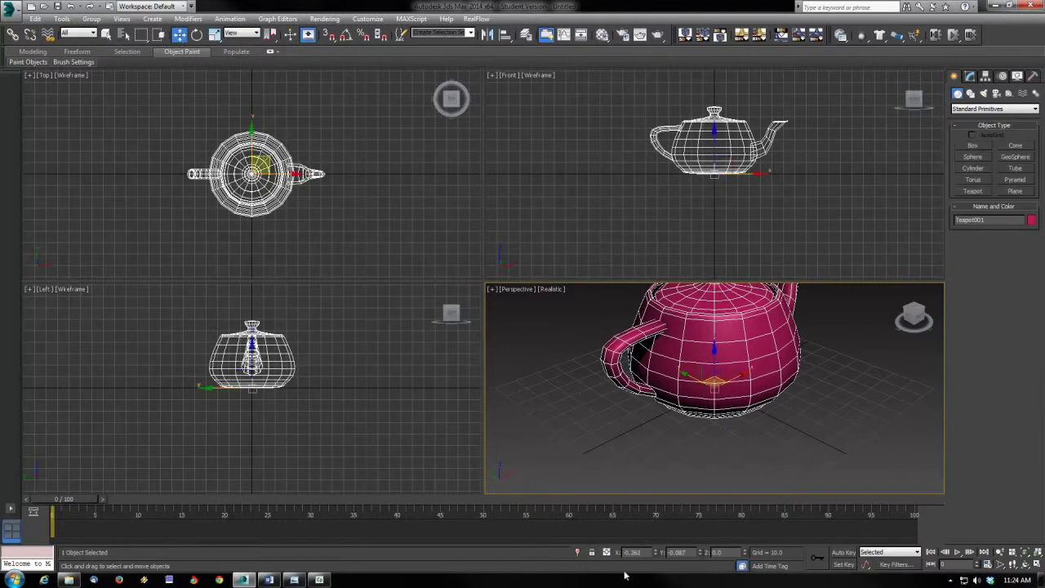
pyautogui.rightClick(701, 554)
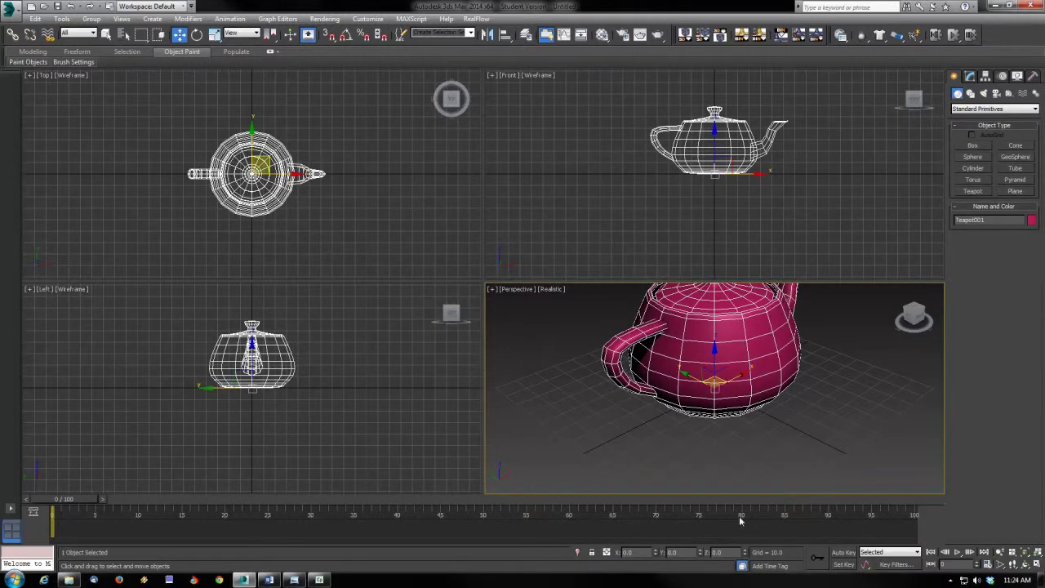
# Set the teapot's radius to 40 and its segments to 12.
pyautogui.click(971, 77)
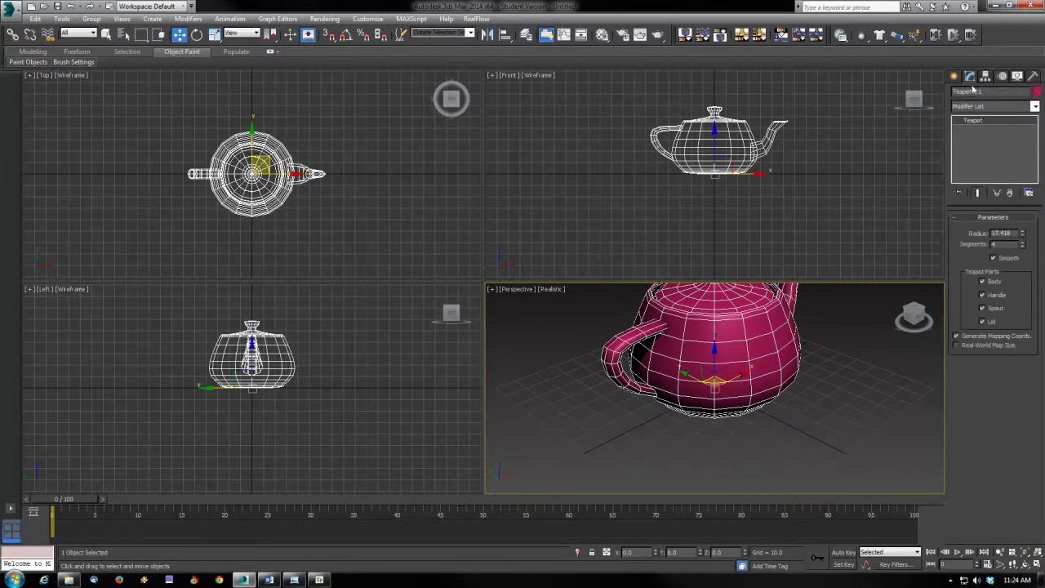
pyautogui.doubleClick(1004, 233)
pyautogui.write('40')
pyautogui.press('Tab')
pyautogui.write('12')
pyautogui.press('Return')
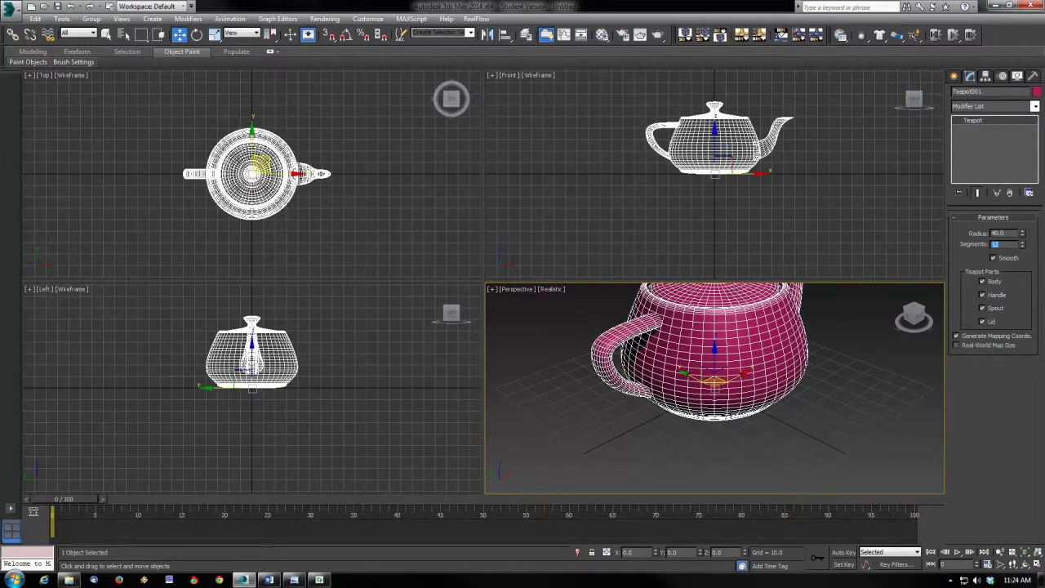
pyautogui.click(860, 385)
# Load the saved mental ray render preset with all its categories and show safe frames in the Perspective view.
pyautogui.keyDown('alt'); pyautogui.moveTo(841, 380); pyautogui.dragTo(770, 414, button='middle'); pyautogui.keyUp('alt')
pyautogui.click(623, 34)
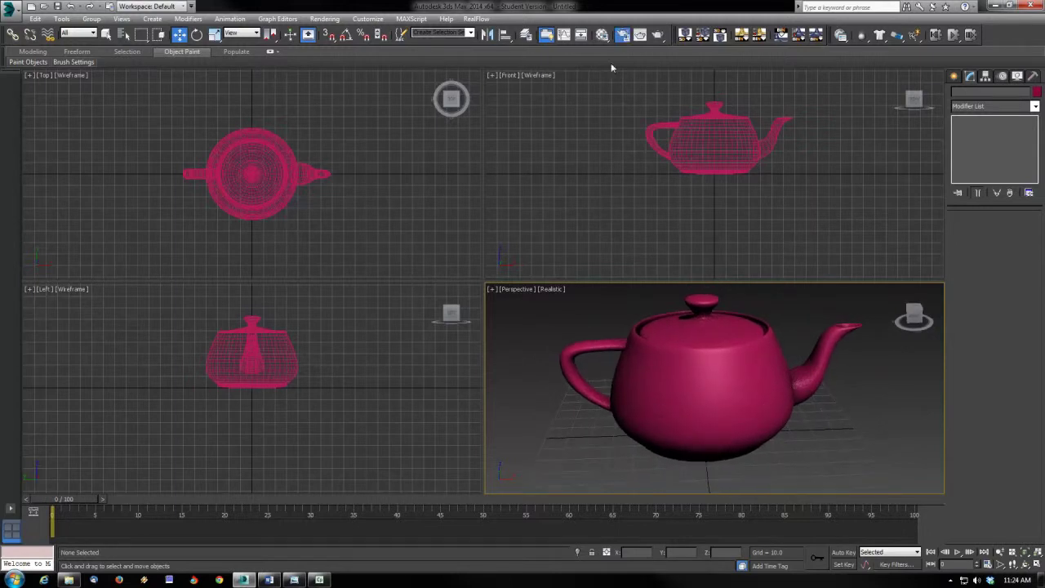
pyautogui.click(836, 446)
pyautogui.click(817, 459)
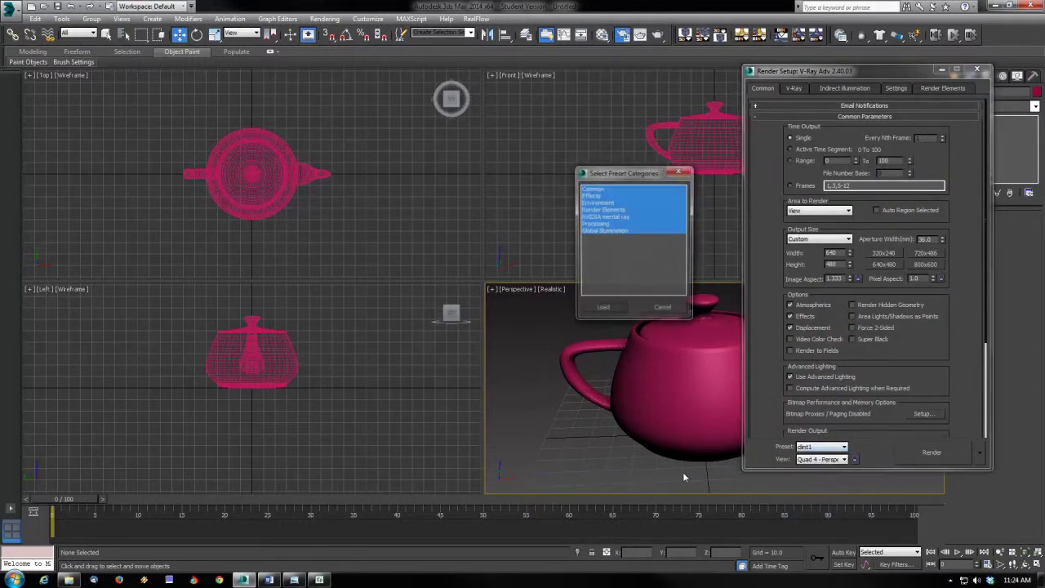
pyautogui.click(605, 306)
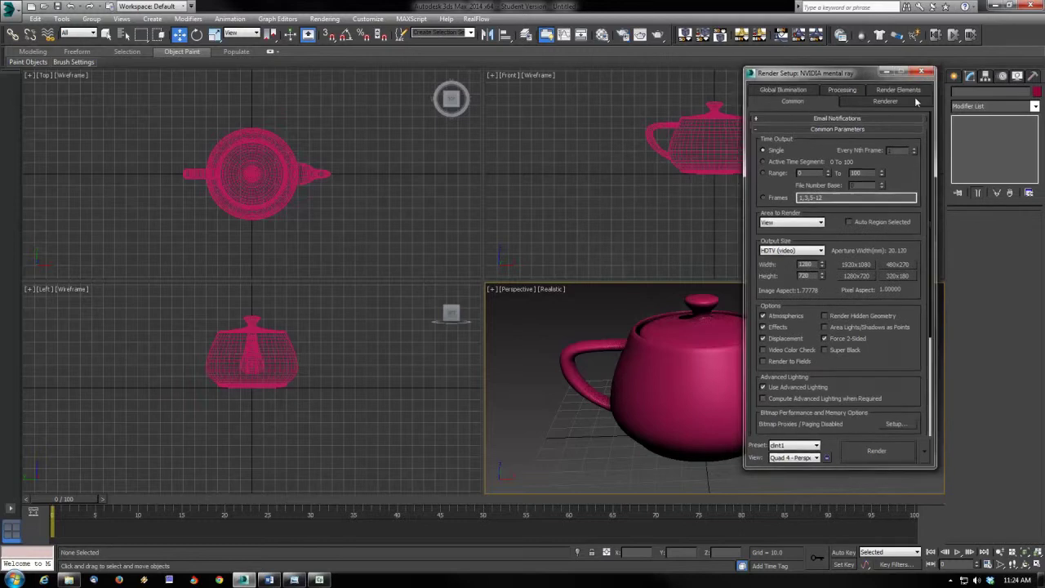
pyautogui.click(923, 70)
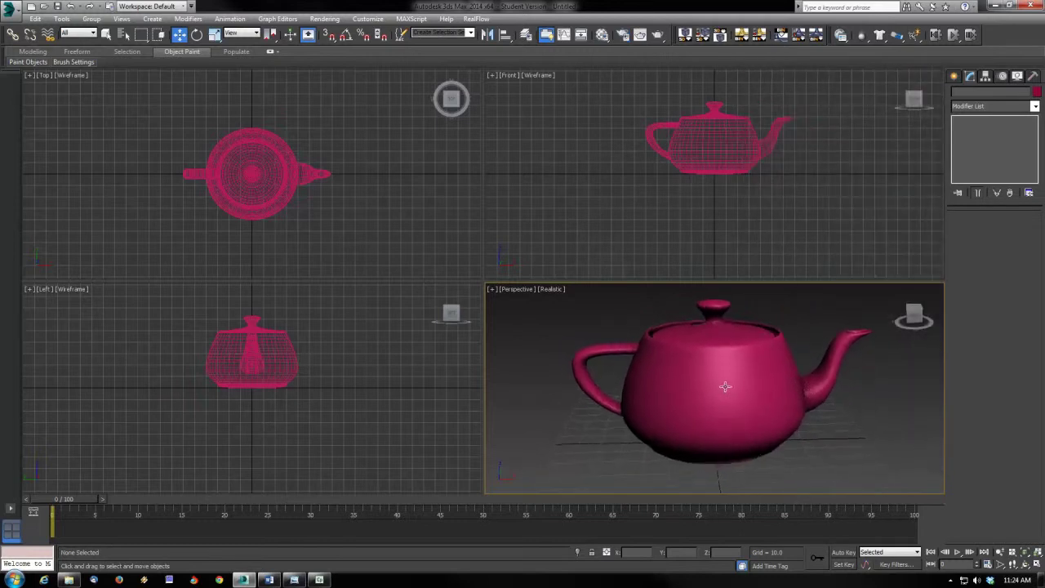
pyautogui.moveTo(728, 393); pyautogui.dragTo(722, 395, button='middle')
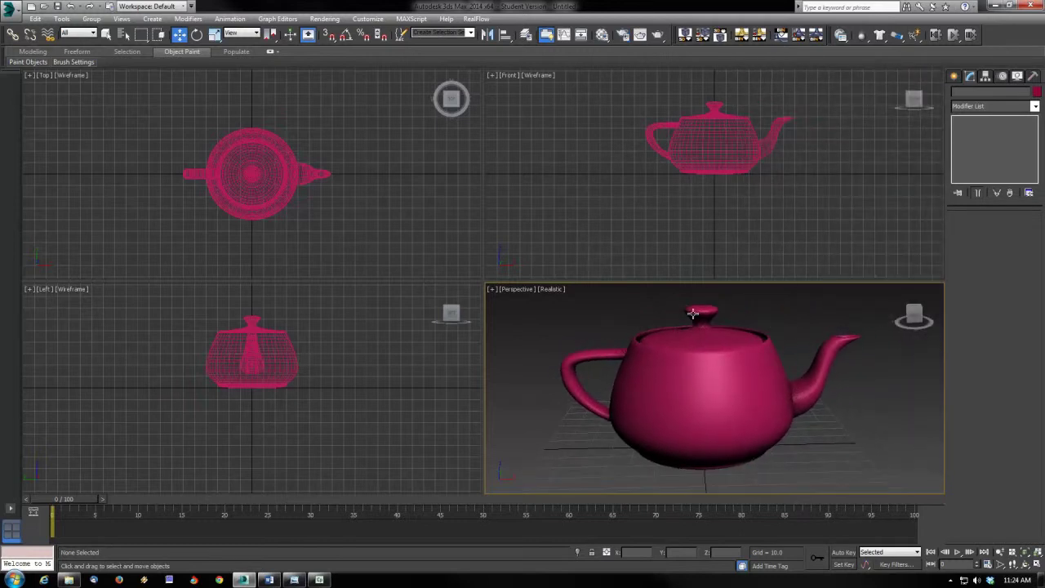
pyautogui.hotkey('shift', 'f')
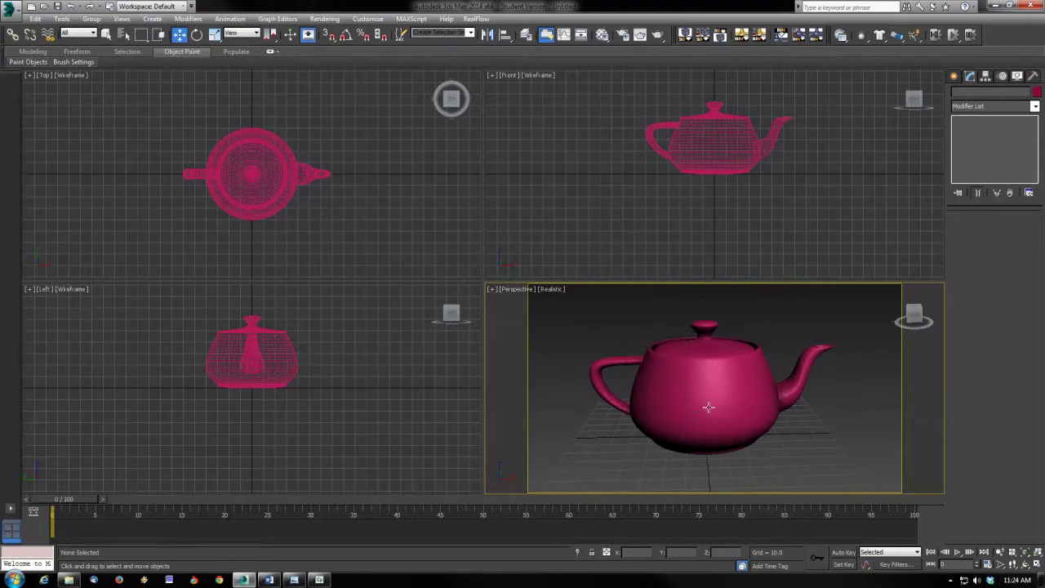
# Draw a ground plane around the teapot in the Top view, about 475 long and 621 wide.
pyautogui.click(959, 74)
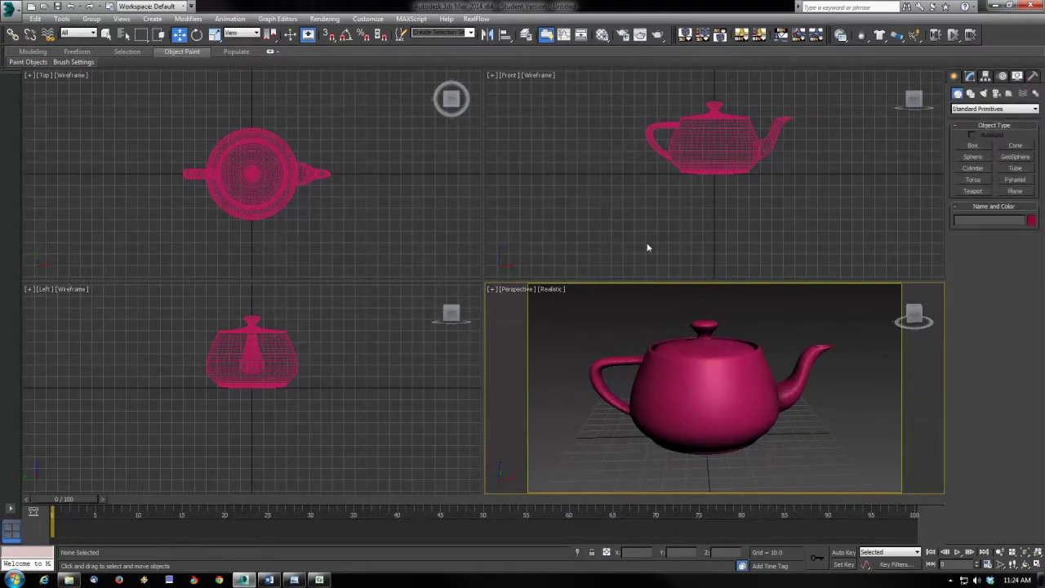
pyautogui.click(296, 211)
pyautogui.click(1018, 192)
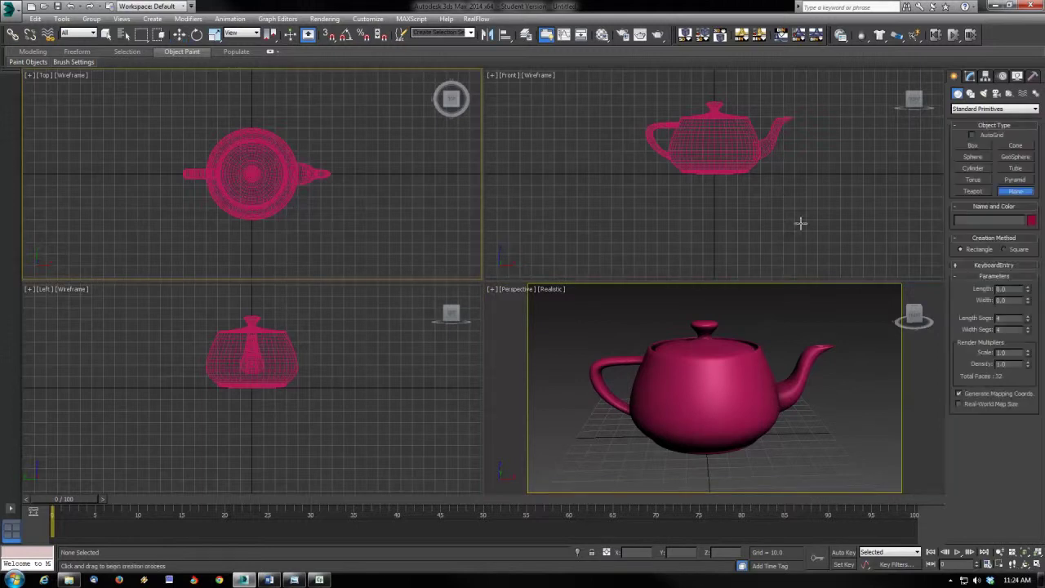
pyautogui.scroll(-5, 343, 171)
pyautogui.moveTo(228, 107); pyautogui.dragTo(405, 243)
# Set the ground plane's length and width to 500 each.
pyautogui.click(972, 76)
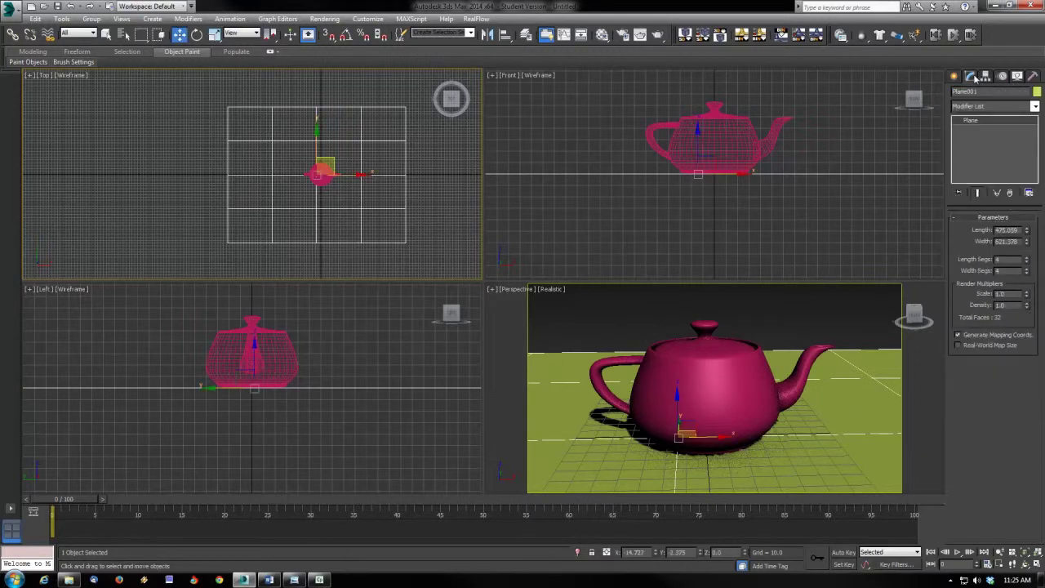
pyautogui.doubleClick(1016, 230)
pyautogui.write('500')
pyautogui.press('Tab')
pyautogui.write('500')
pyautogui.press('Tab')
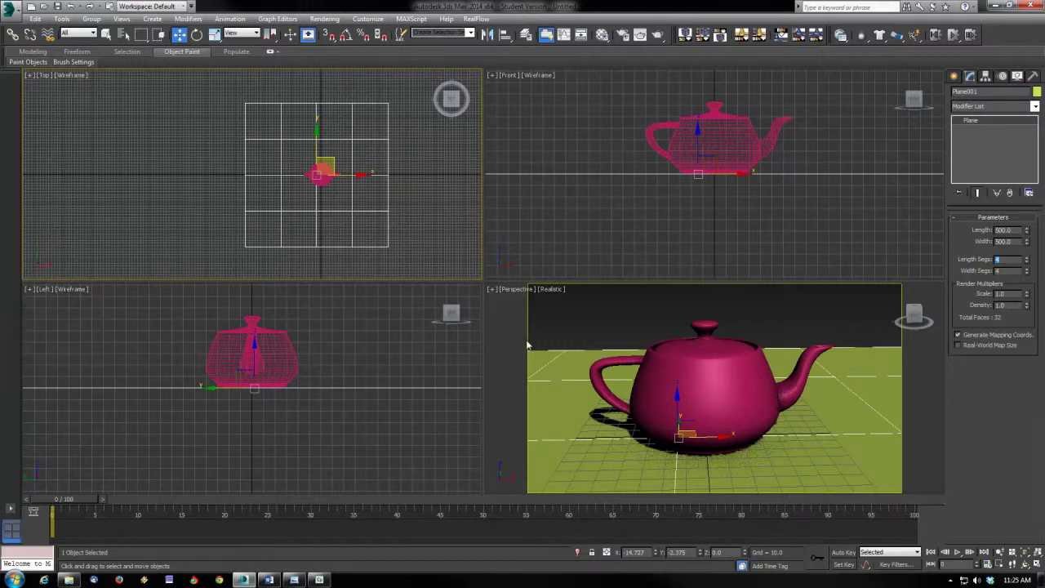
pyautogui.click(574, 332)
pyautogui.click(568, 365)
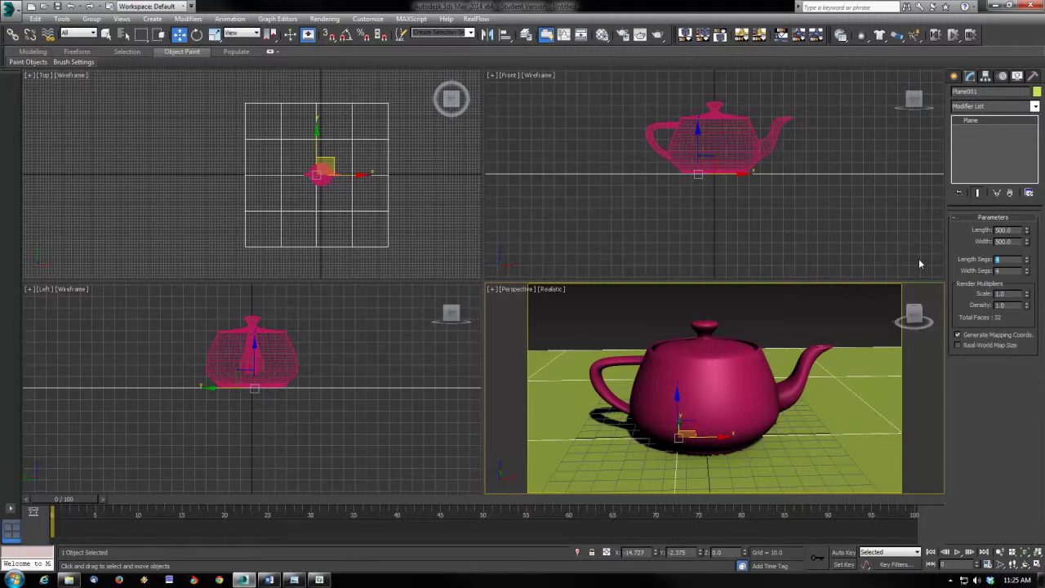
# Set the plane's length and width segments to 1 and center it on the world origin.
pyautogui.write('1')
pyautogui.press('Tab')
pyautogui.write('1')
pyautogui.press('Tab')
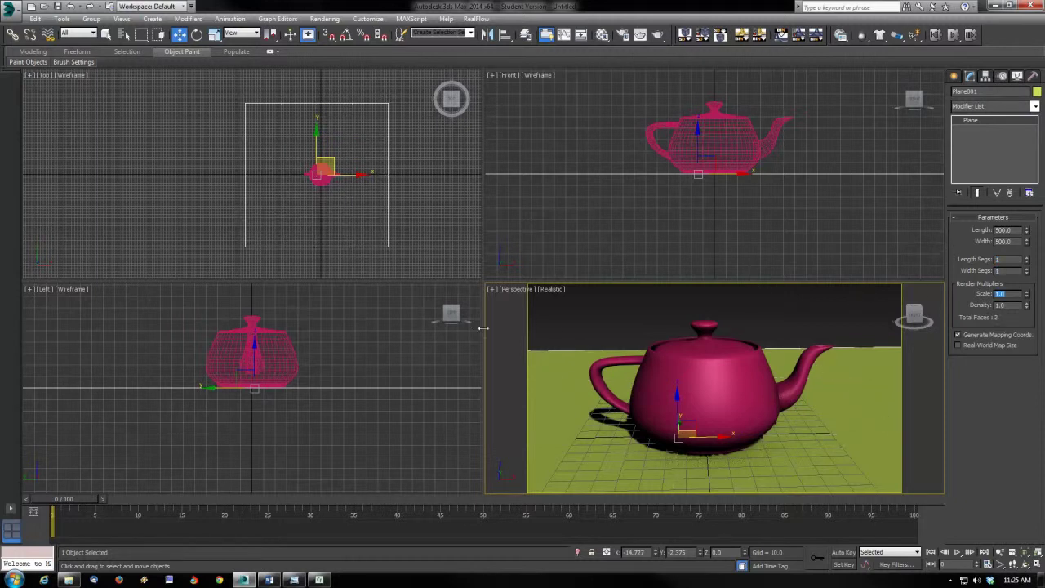
pyautogui.rightClick(658, 553)
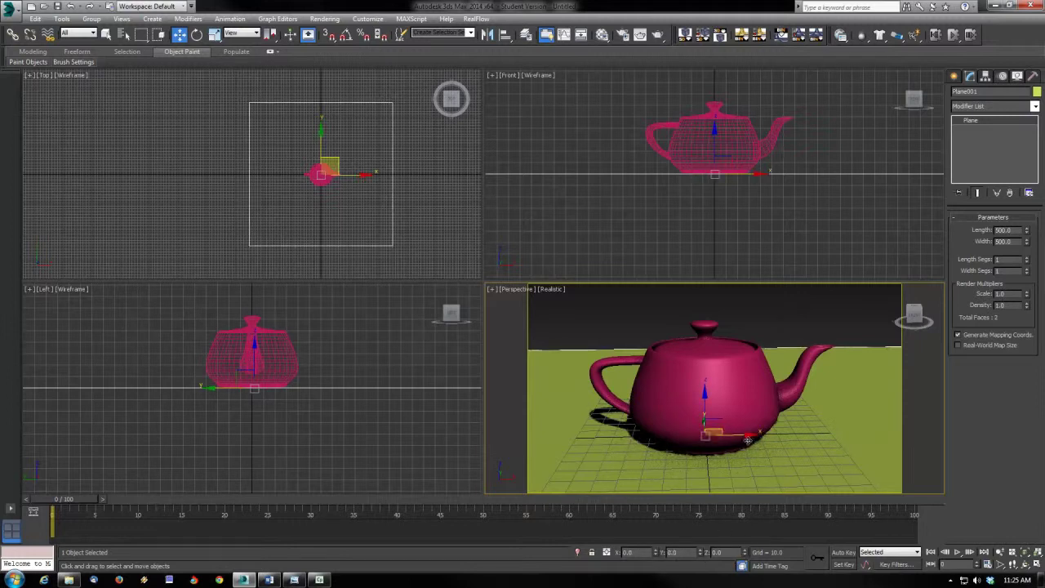
pyautogui.click(773, 324)
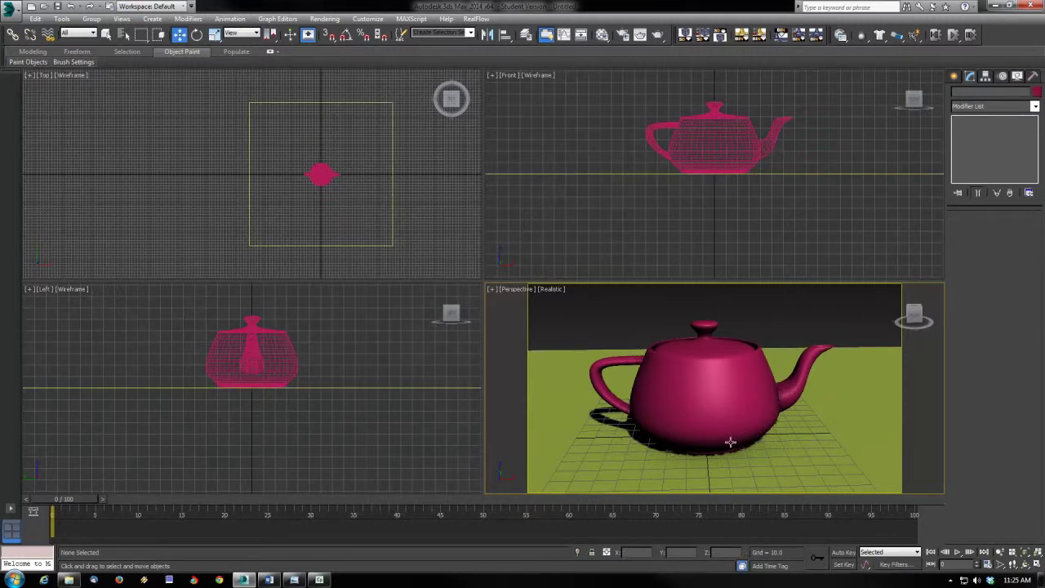
# Frame the teapot closely in the Perspective view and create a target camera from that view.
pyautogui.moveTo(731, 442)
pyautogui.keyDown('alt'); pyautogui.mouseDown(button='middle')
pyautogui.moveTo(752, 412)
pyautogui.moveTo(744, 439)
pyautogui.mouseUp(button='middle'); pyautogui.keyUp('alt')
pyautogui.scroll(3, 749, 413)
pyautogui.scroll(-3, 743, 439)
pyautogui.click(999, 552)
pyautogui.moveTo(865, 465); pyautogui.dragTo(845, 447)
pyautogui.moveTo(844, 446); pyautogui.dragTo(852, 449, button='middle')
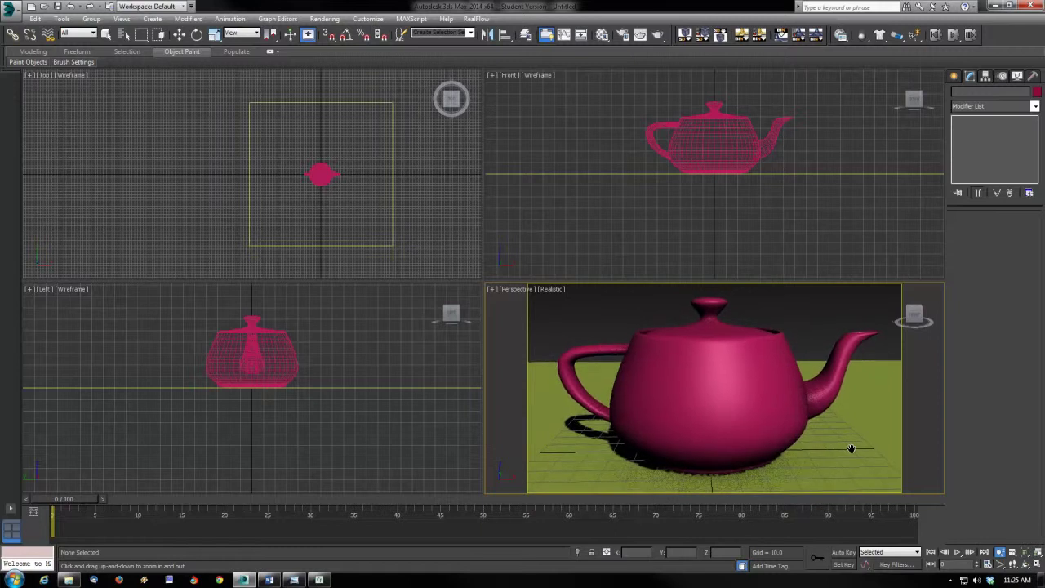
pyautogui.hotkey('ctrl', 'c')
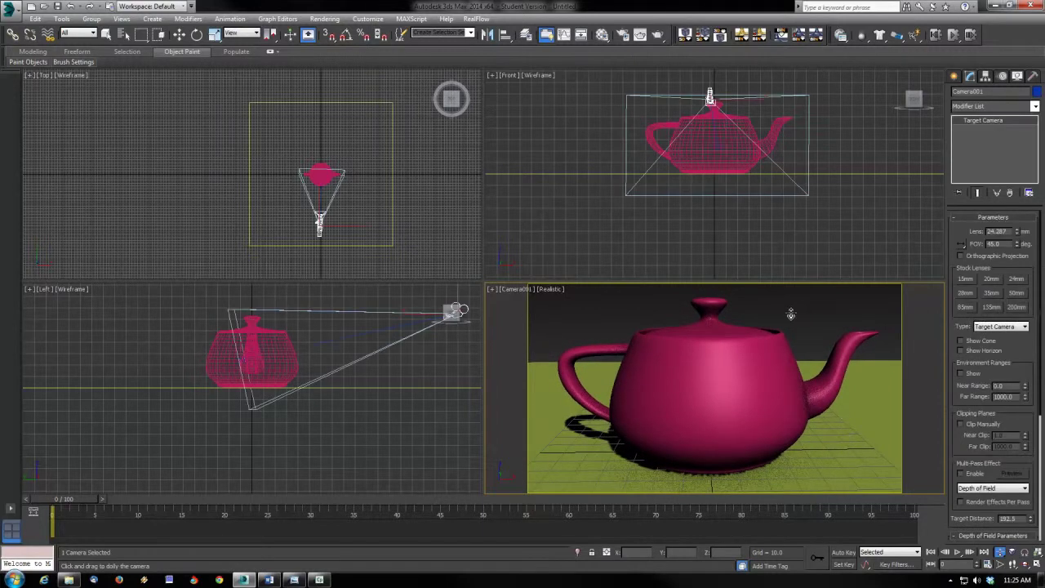
# Render the camera view as a test and check the output size in the render settings.
pyautogui.click(658, 35)
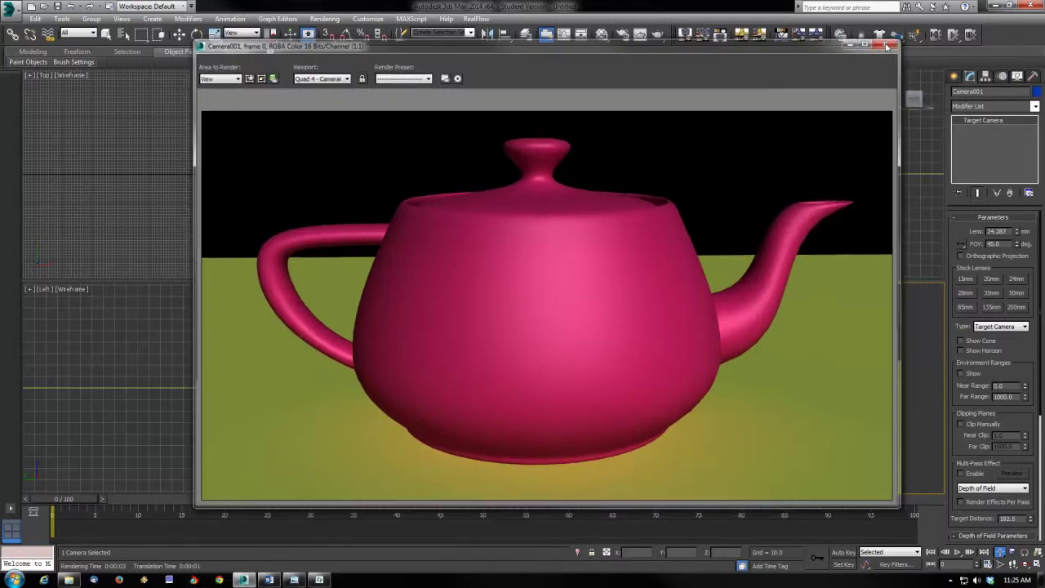
pyautogui.click(889, 41)
pyautogui.press('F10')
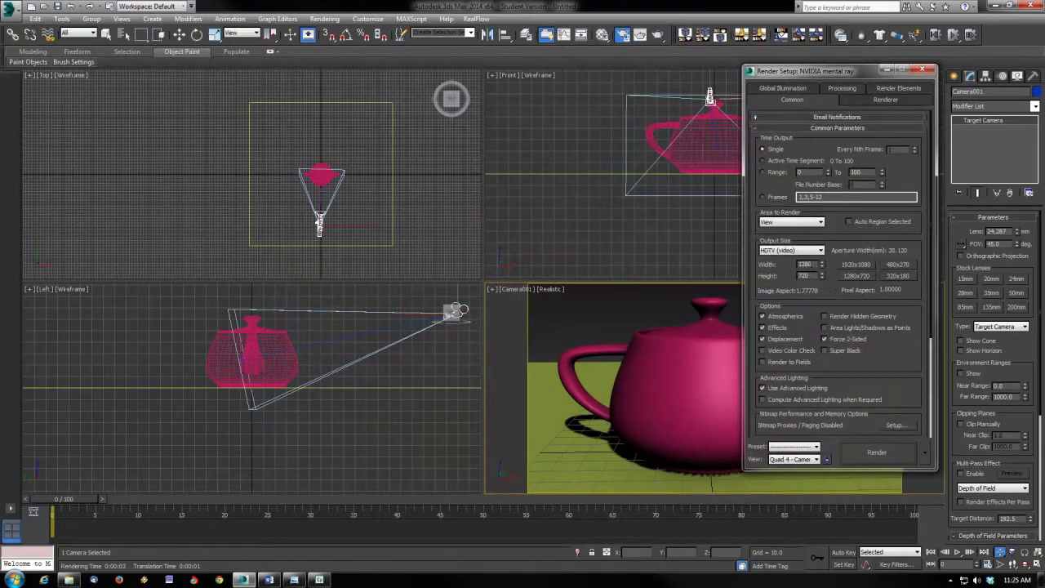
pyautogui.doubleClick(805, 263)
pyautogui.click(923, 71)
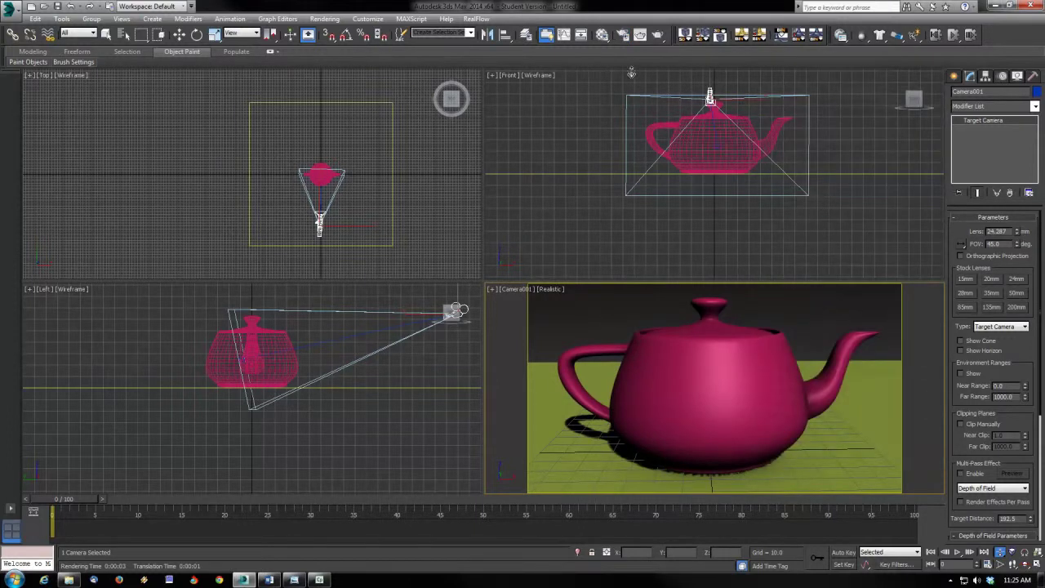
# Give the first sample material a blue diffuse color and assign it to the teapot.
pyautogui.click(602, 35)
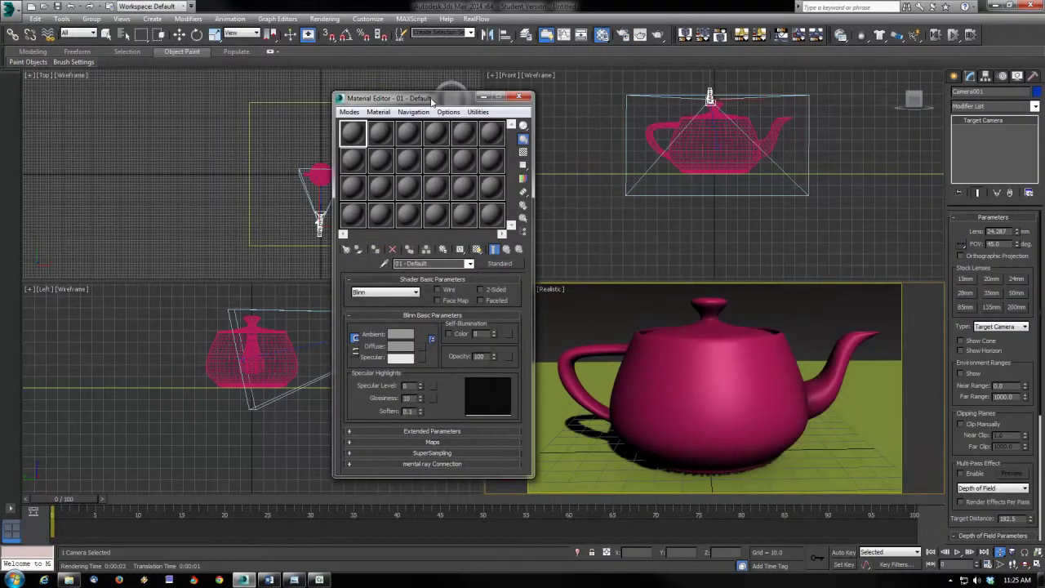
pyautogui.moveTo(433, 98); pyautogui.dragTo(267, 115)
pyautogui.click(237, 345)
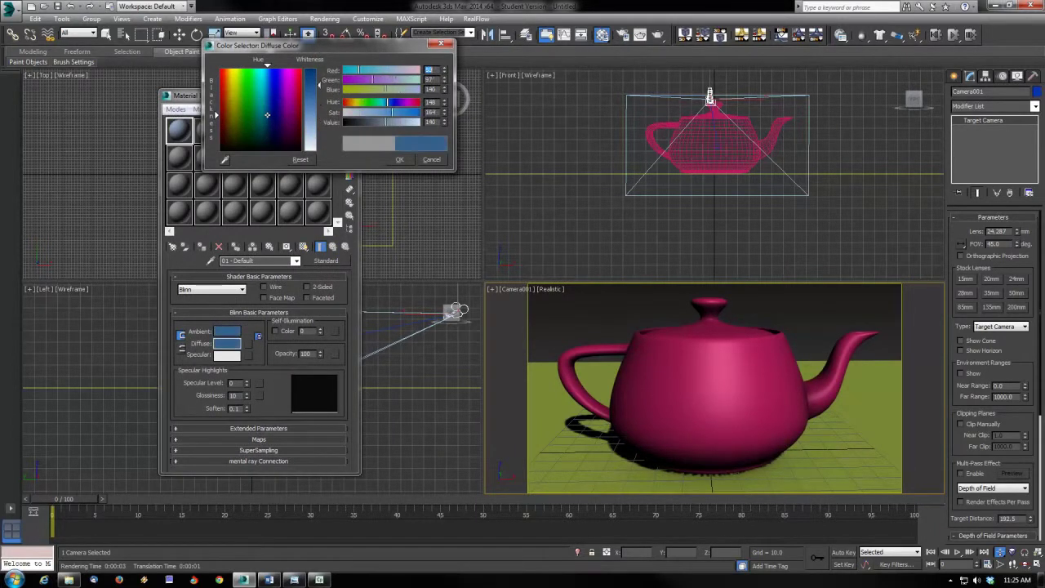
pyautogui.moveTo(320, 85); pyautogui.dragTo(319, 82)
pyautogui.click(399, 161)
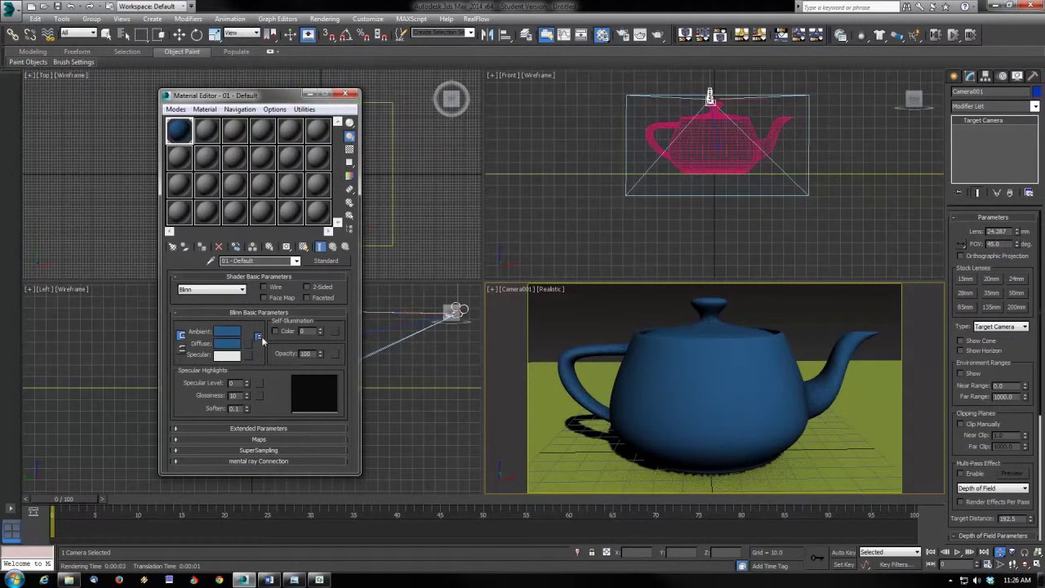
# Set the blue material's specular level to 120 and glossiness to 90.
pyautogui.doubleClick(235, 383)
pyautogui.write('120')
pyautogui.press('Return')
pyautogui.write('90')
pyautogui.press('Return')
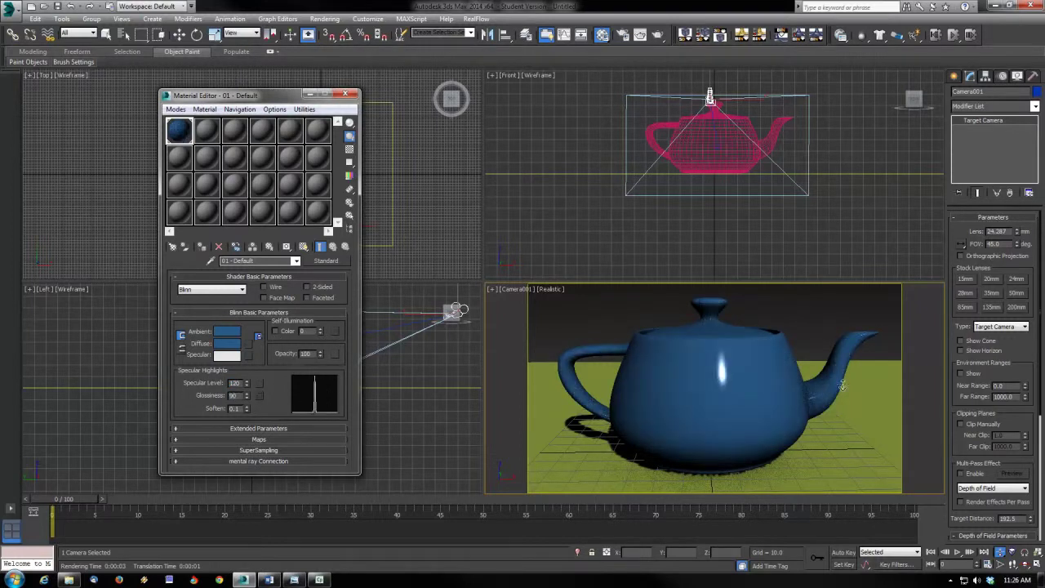
pyautogui.click(244, 441)
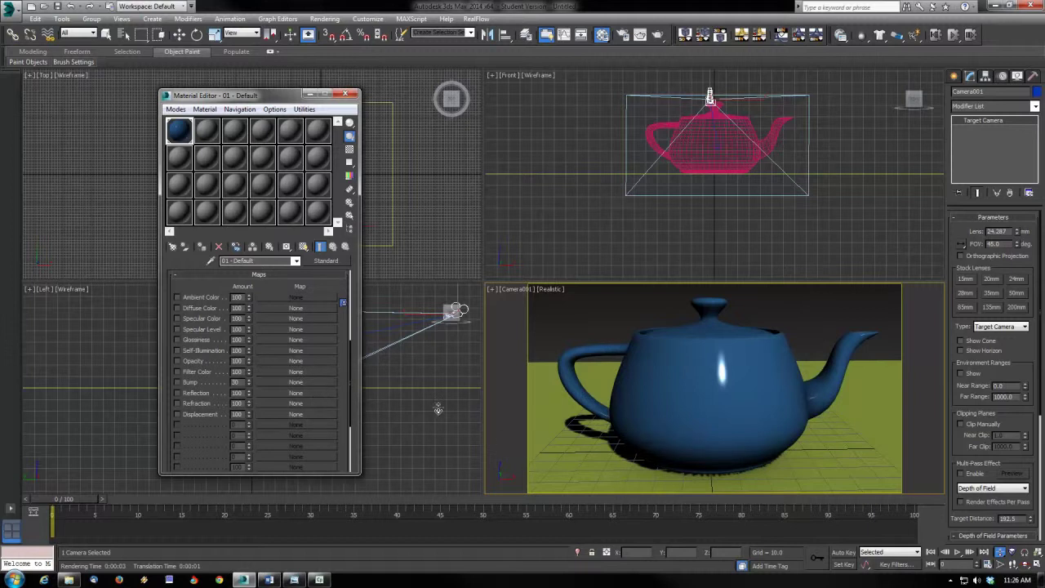
pyautogui.click(290, 393)
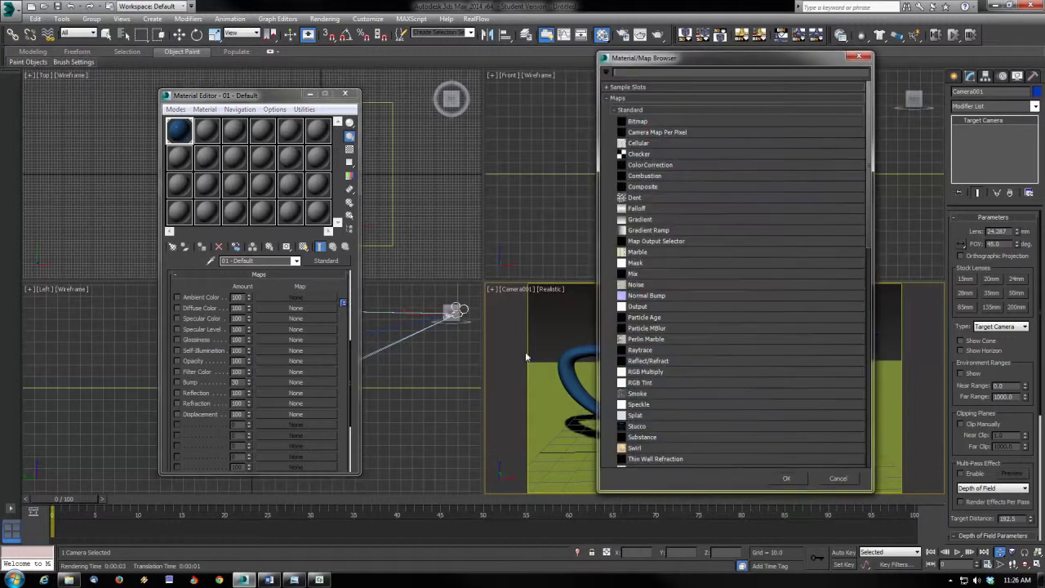
pyautogui.click(841, 480)
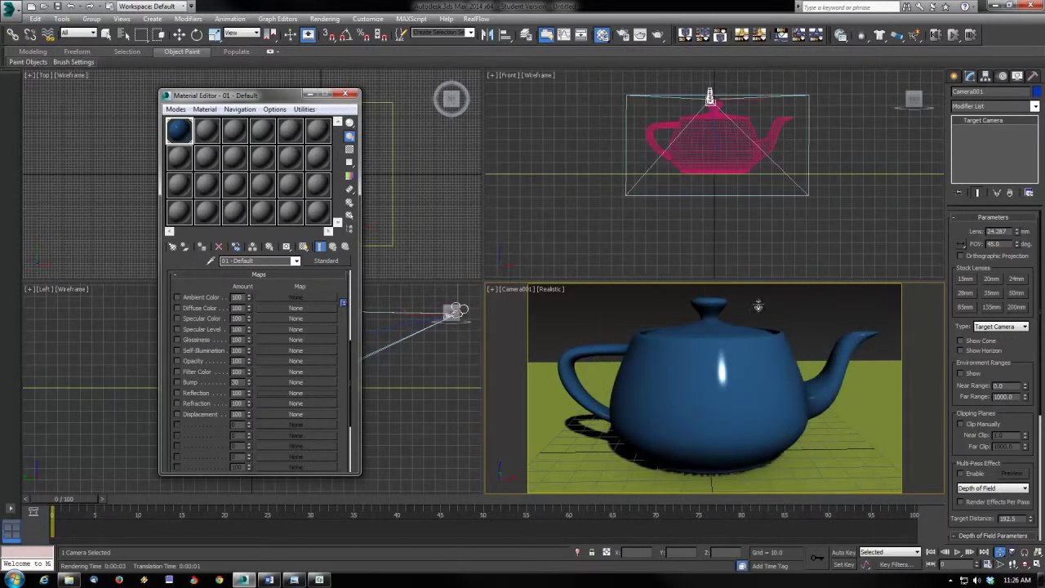
# Select the ground plane and the second sample material, and open the Environment and Effects settings beside the Material Editor.
pyautogui.click(215, 137)
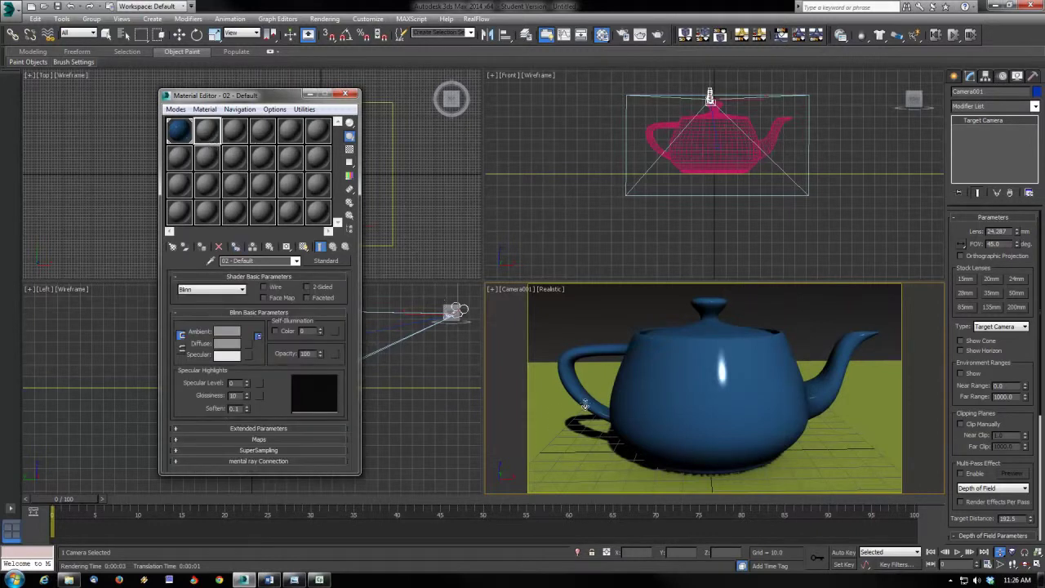
pyautogui.press('w')
pyautogui.click(553, 416)
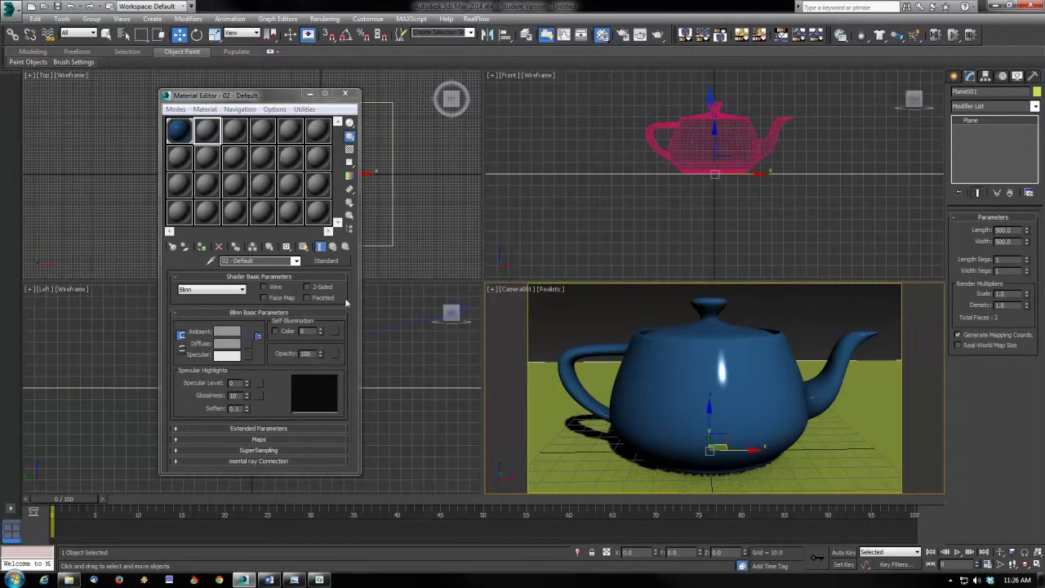
pyautogui.click(209, 136)
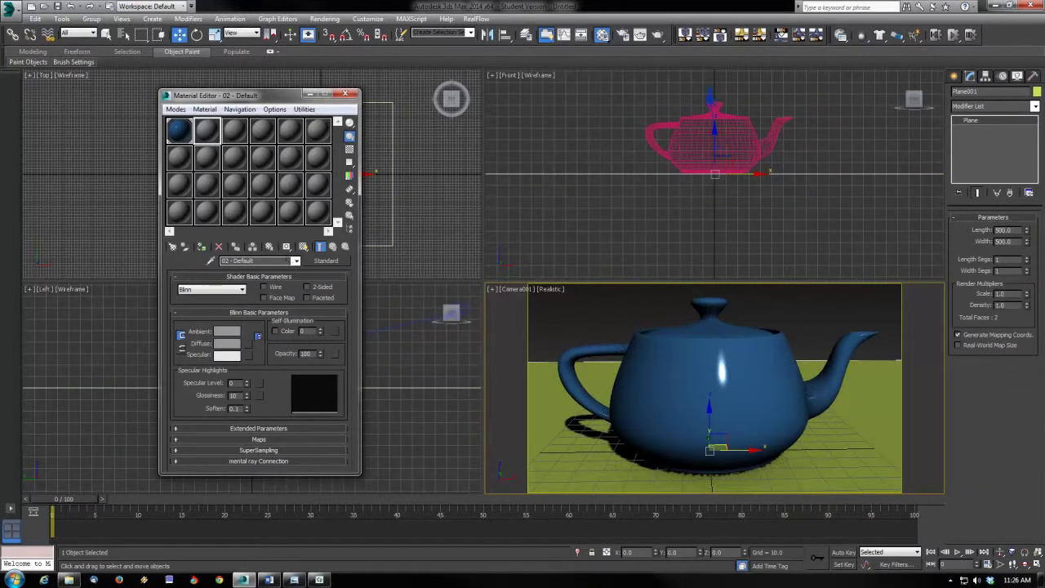
pyautogui.press('8')
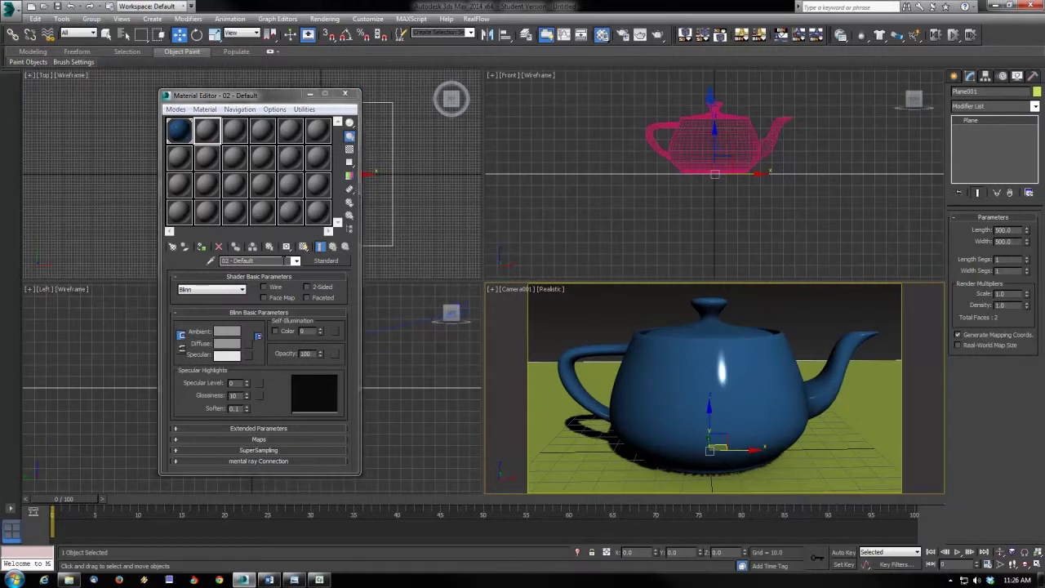
pyautogui.moveTo(452, 114); pyautogui.dragTo(486, 90)
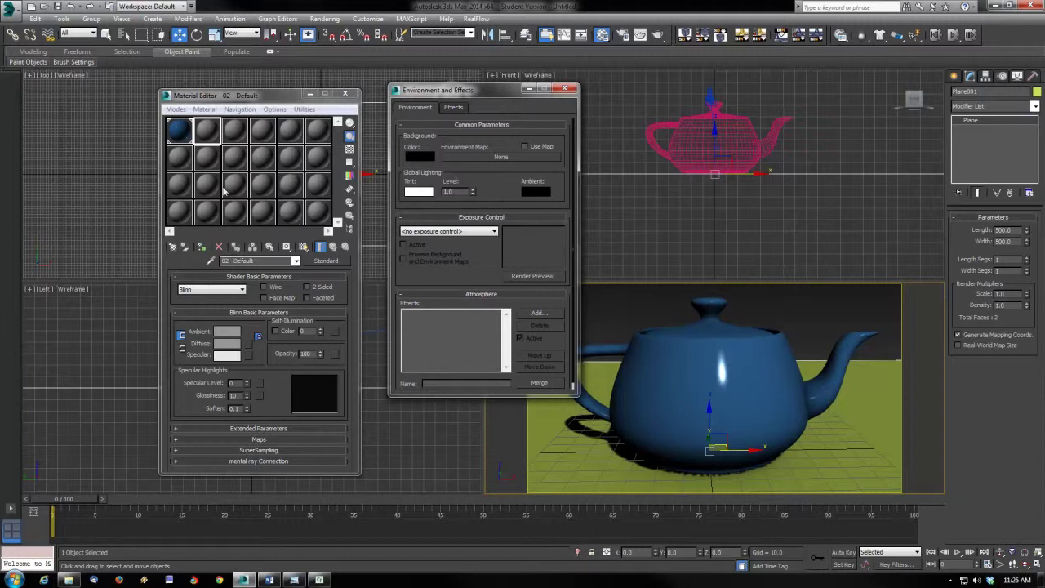
pyautogui.moveTo(464, 90)
pyautogui.mouseDown()
pyautogui.moveTo(480, 104)
pyautogui.moveTo(468, 96)
pyautogui.mouseUp()
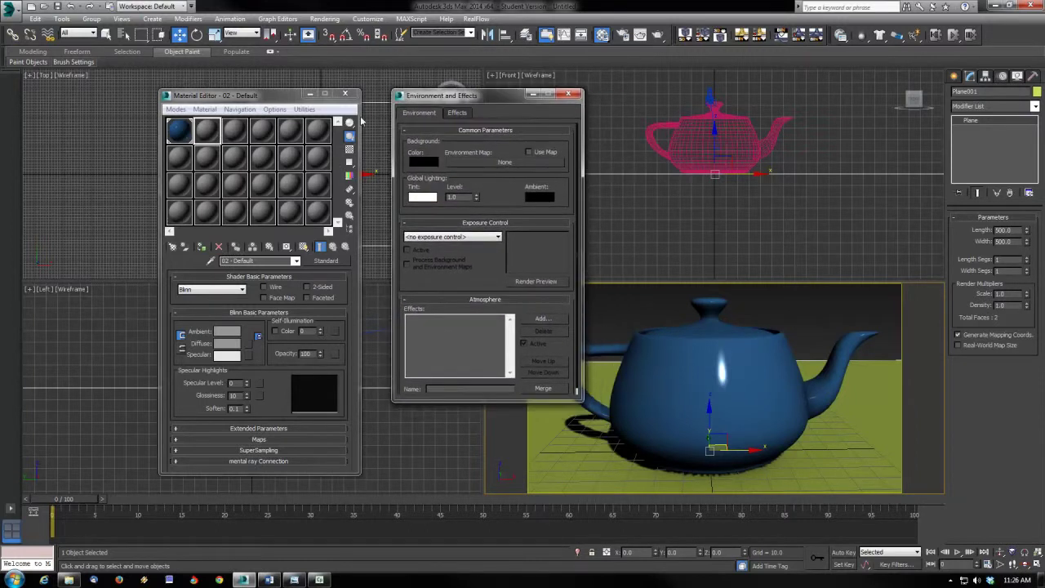
pyautogui.moveTo(252, 94)
pyautogui.mouseDown()
pyautogui.moveTo(278, 90)
pyautogui.moveTo(265, 91)
pyautogui.mouseUp()
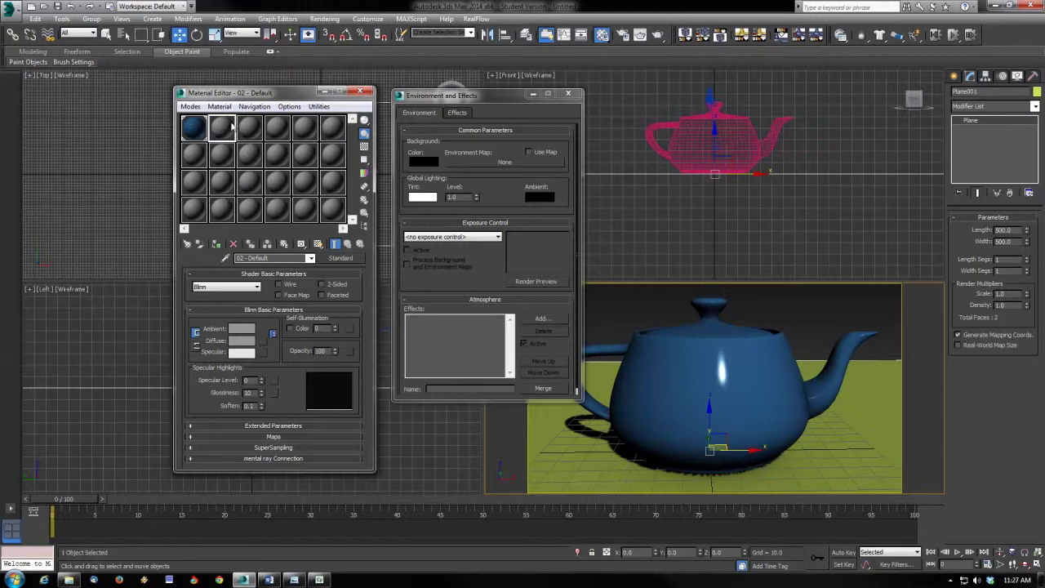
# Change the second sample material's type to the mental ray Matte/Shadow/Reflection material.
pyautogui.click(340, 258)
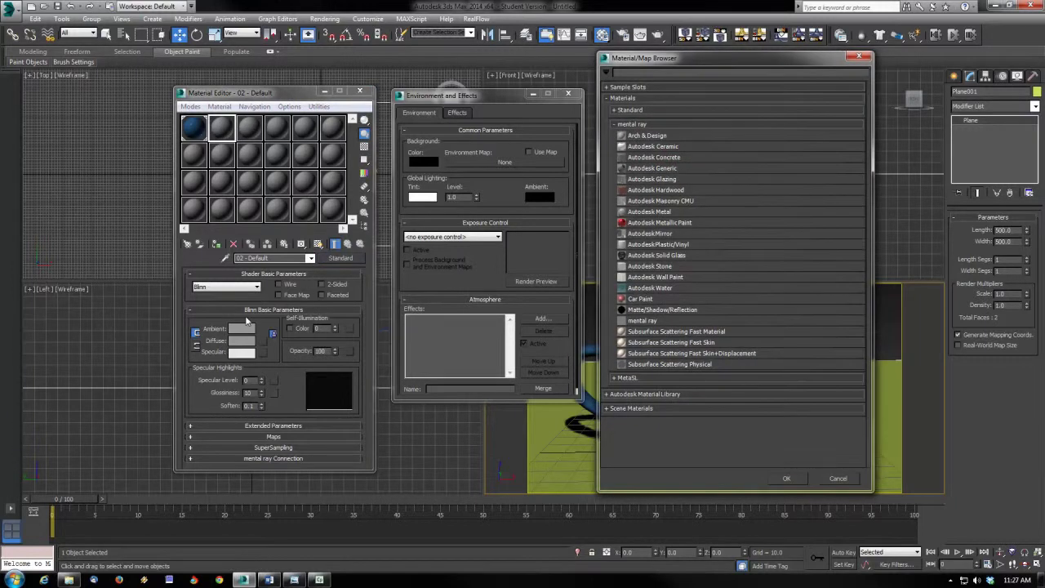
pyautogui.click(631, 124)
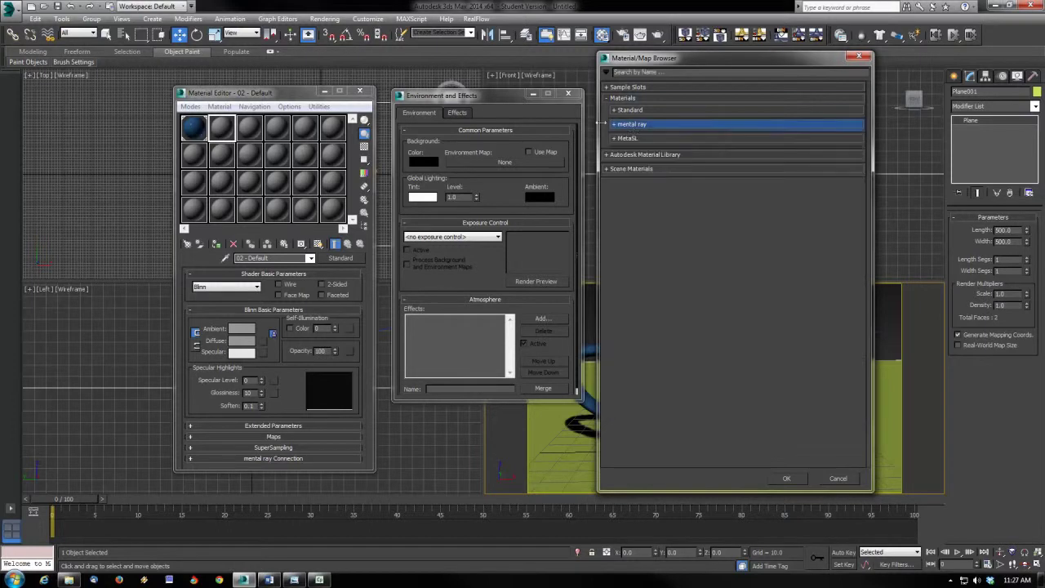
pyautogui.click(629, 124)
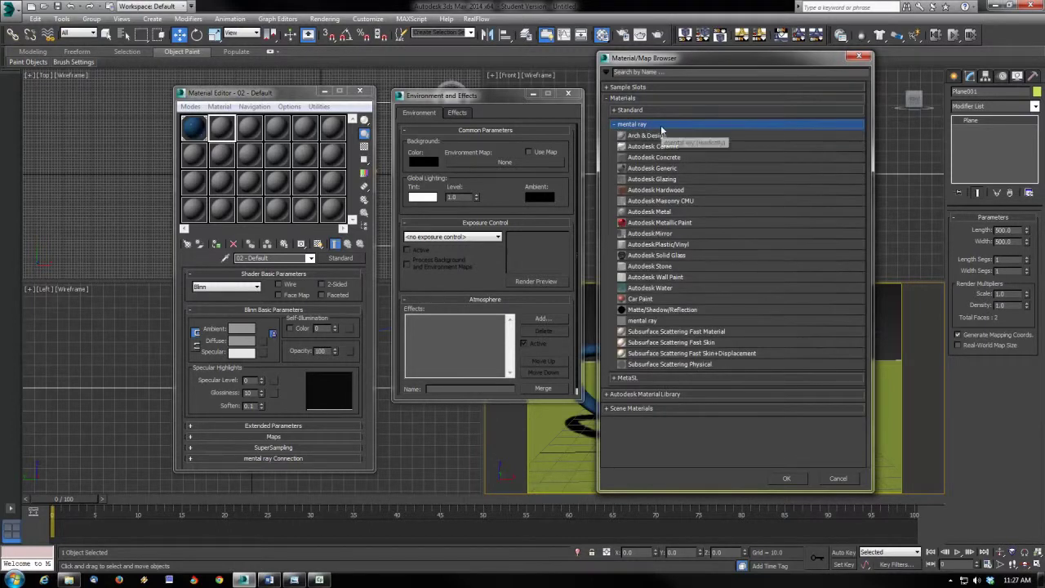
pyautogui.click(653, 312)
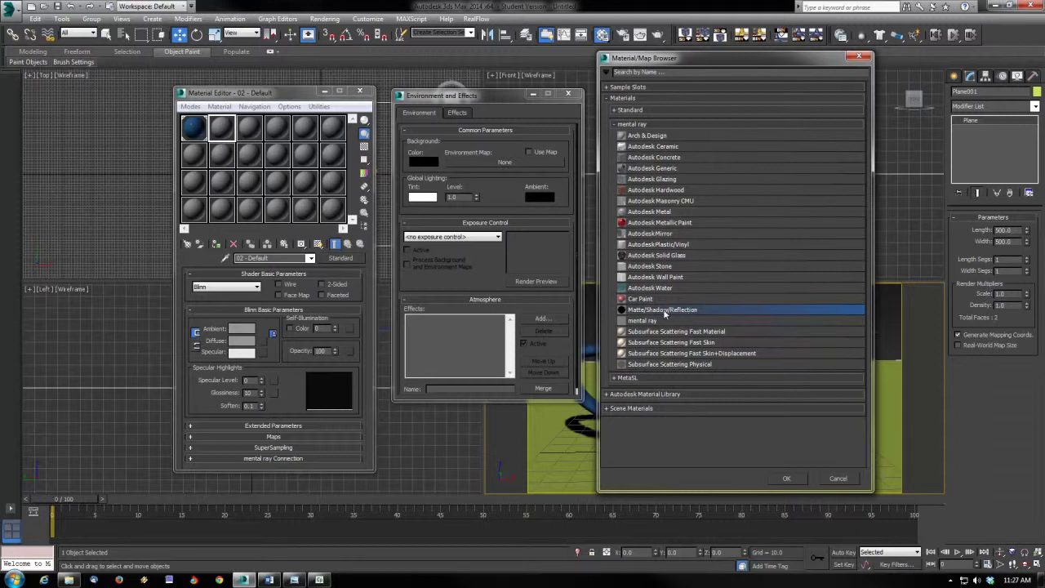
pyautogui.click(797, 479)
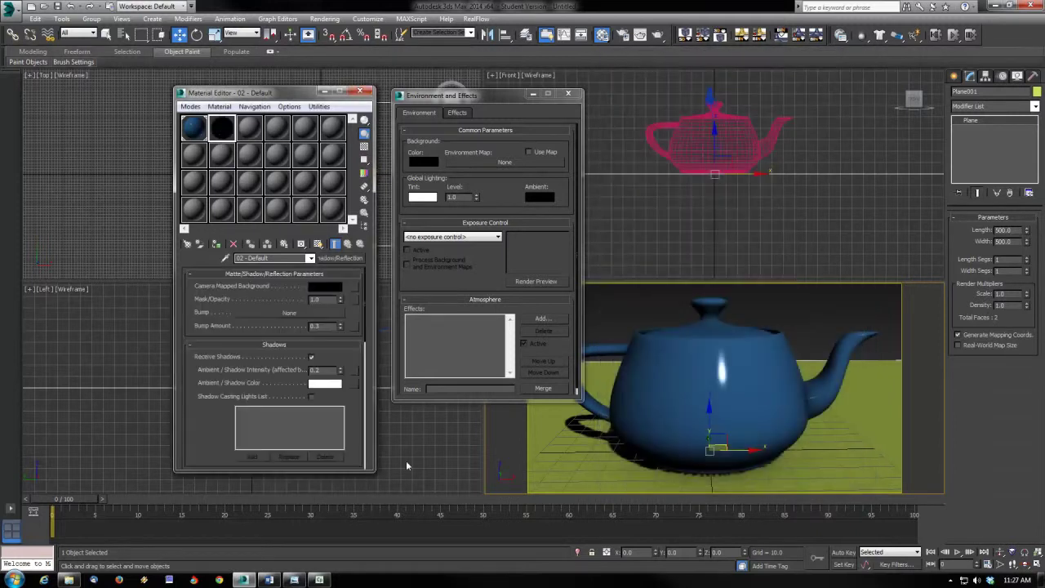
# Set the Matte/Shadow/Reflection material's Camera Mapped Background color to a light gray of about 0.79.
pyautogui.scroll(-10, 356, 425)
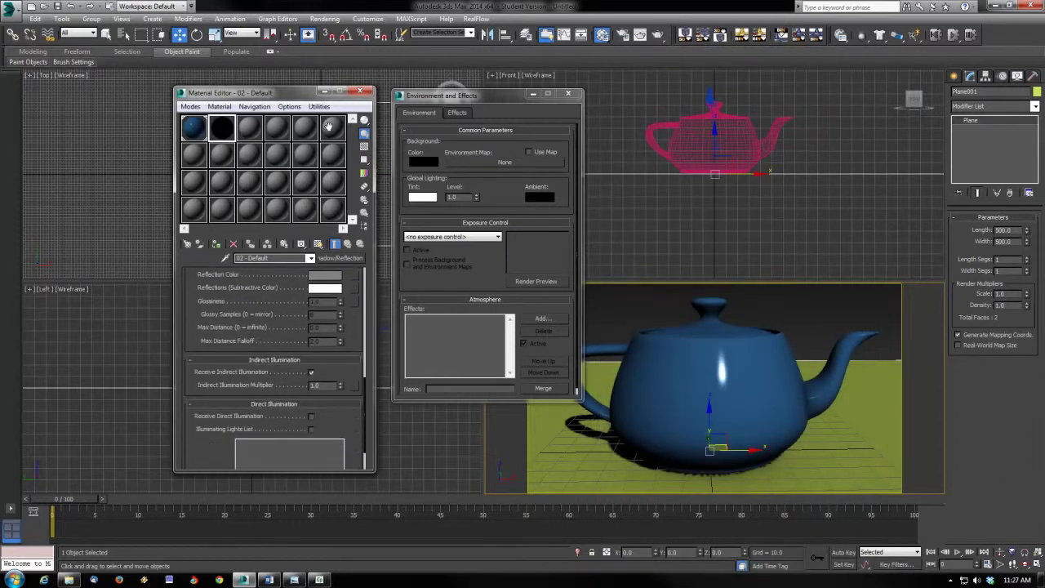
pyautogui.scroll(10, 328, 359)
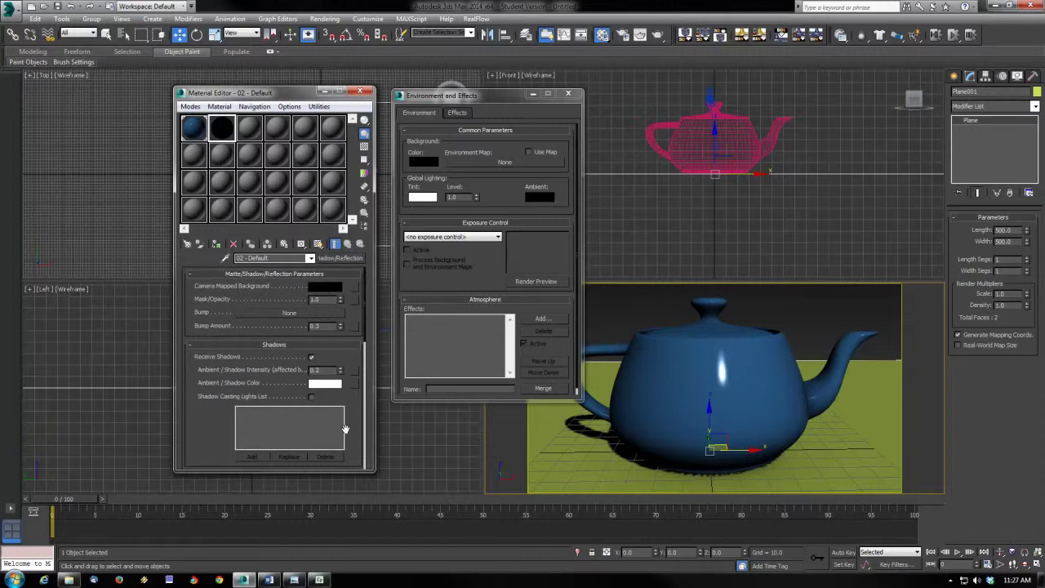
pyautogui.moveTo(354, 431); pyautogui.dragTo(377, 449)
pyautogui.click(321, 290)
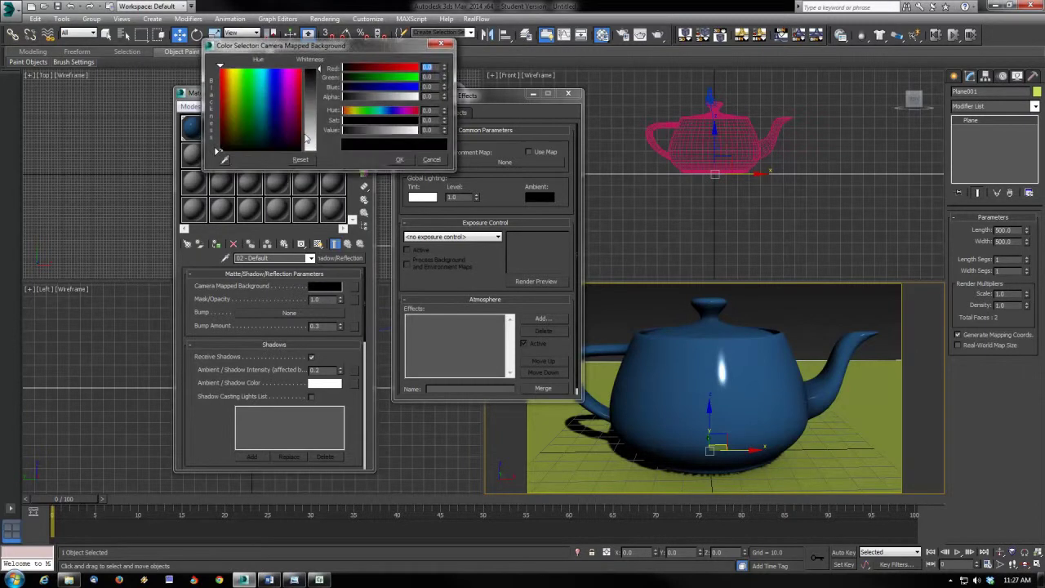
pyautogui.click(311, 127)
pyautogui.moveTo(319, 129); pyautogui.dragTo(323, 136)
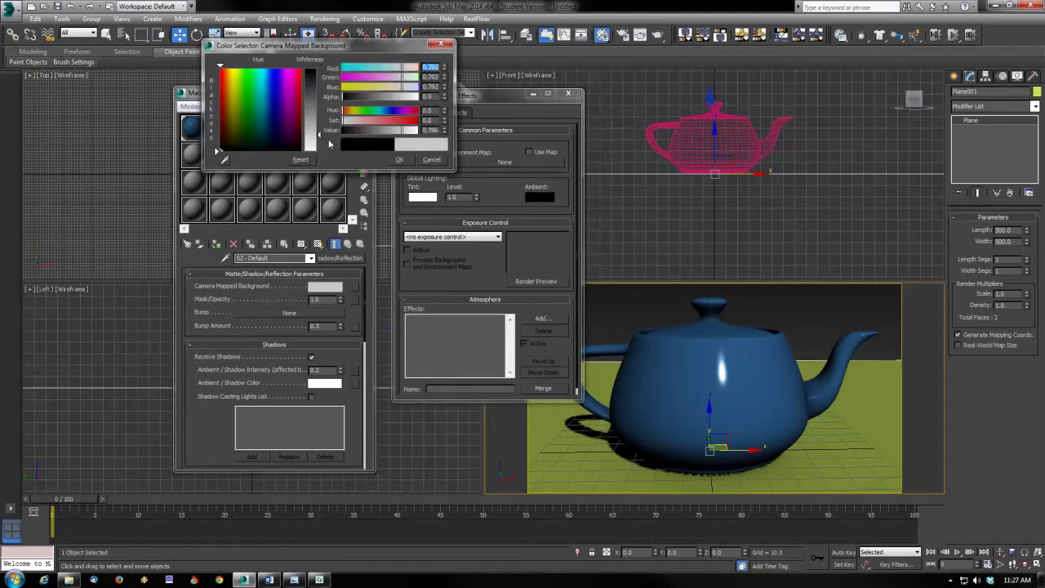
pyautogui.click(403, 161)
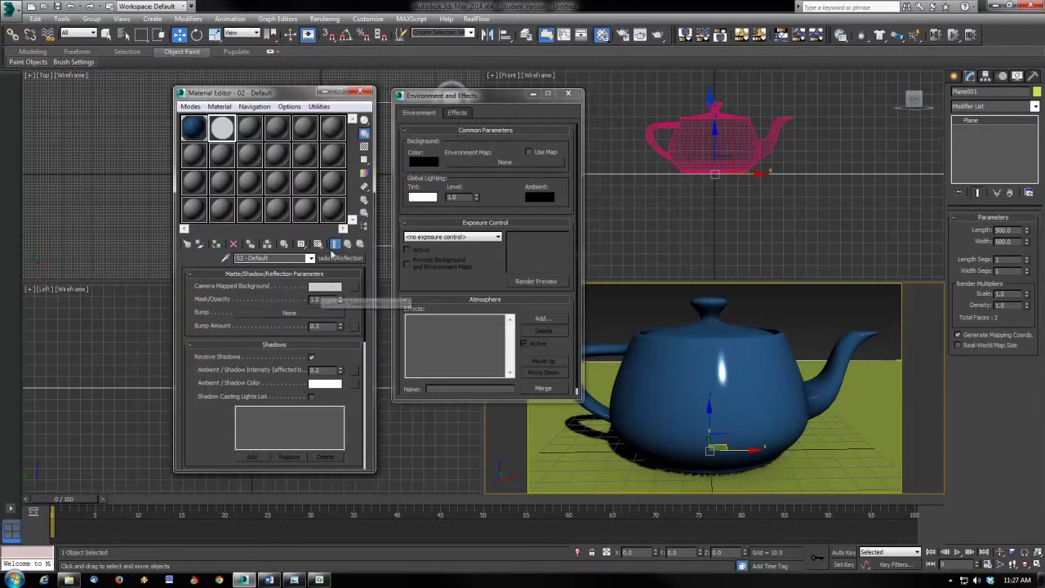
# Copy the Camera Mapped Background color and paste it as the environment background color.
pyautogui.rightClick(325, 288)
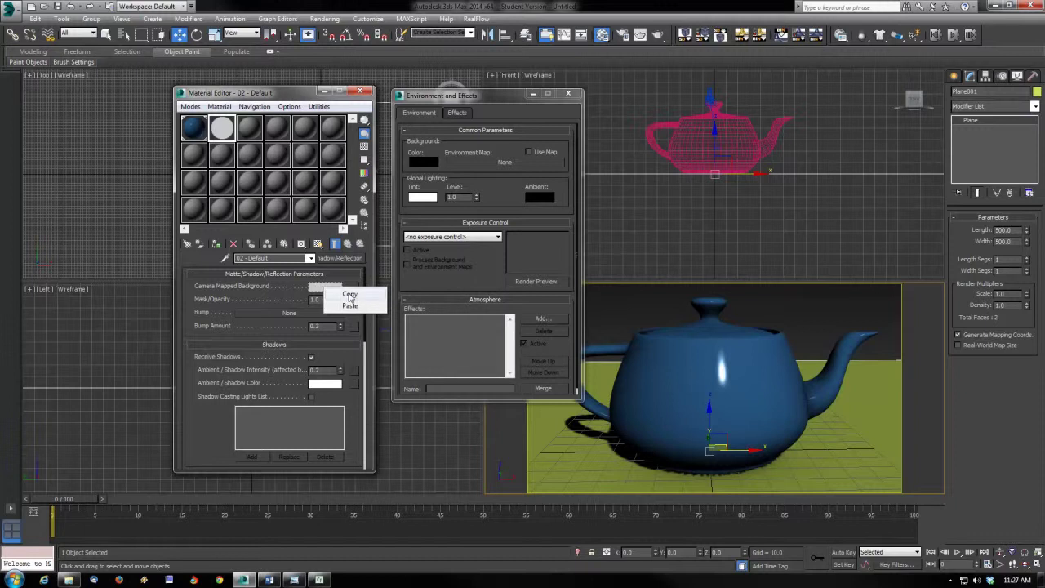
pyautogui.click(349, 296)
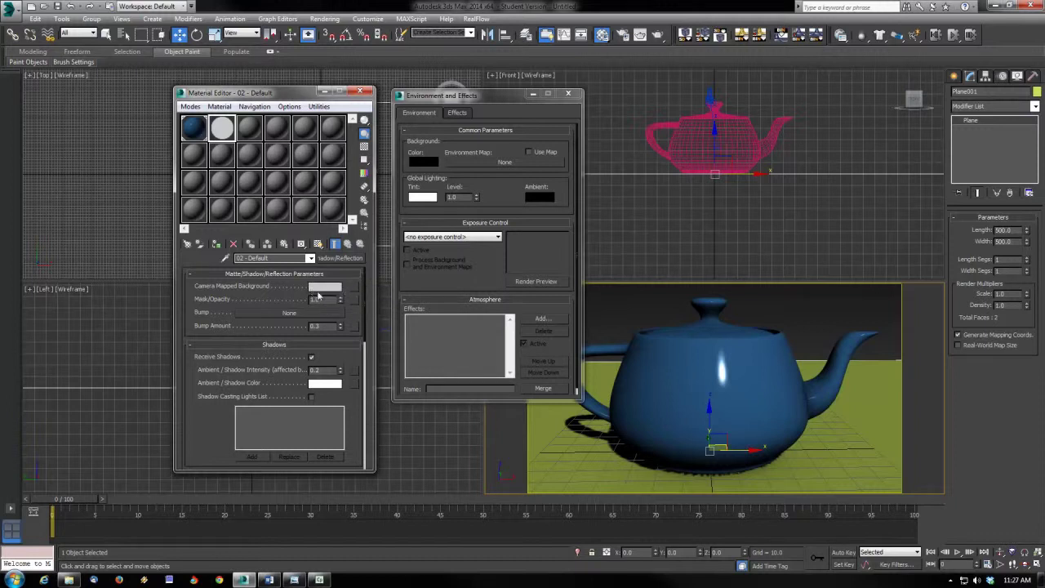
pyautogui.rightClick(423, 163)
pyautogui.click(439, 182)
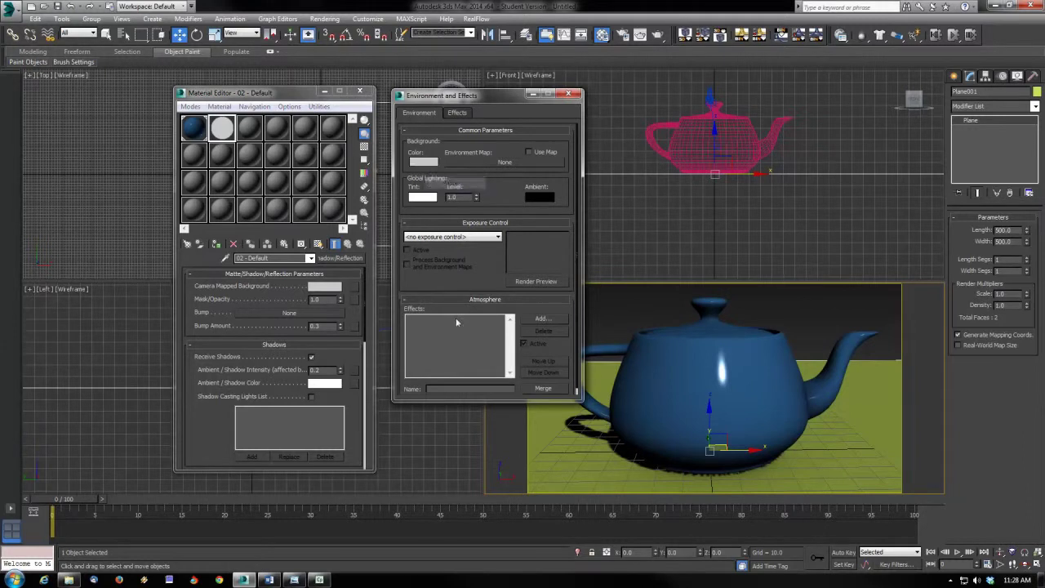
# Assign the Matte/Shadow/Reflection material to the ground plane and test-render the camera view with the environment settings closed.
pyautogui.moveTo(222, 128); pyautogui.dragTo(567, 472)
pyautogui.click(624, 303)
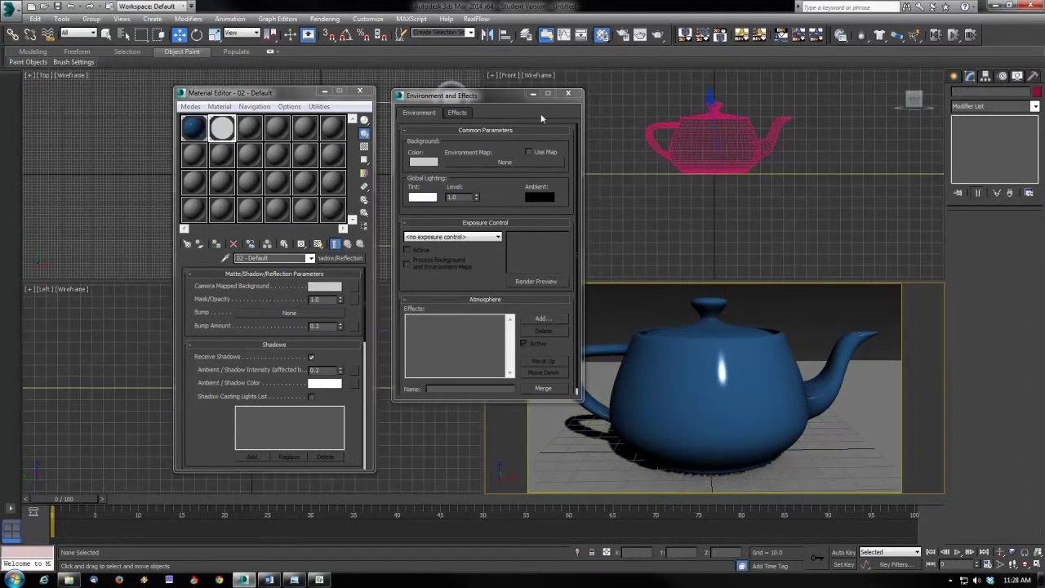
pyautogui.click(569, 93)
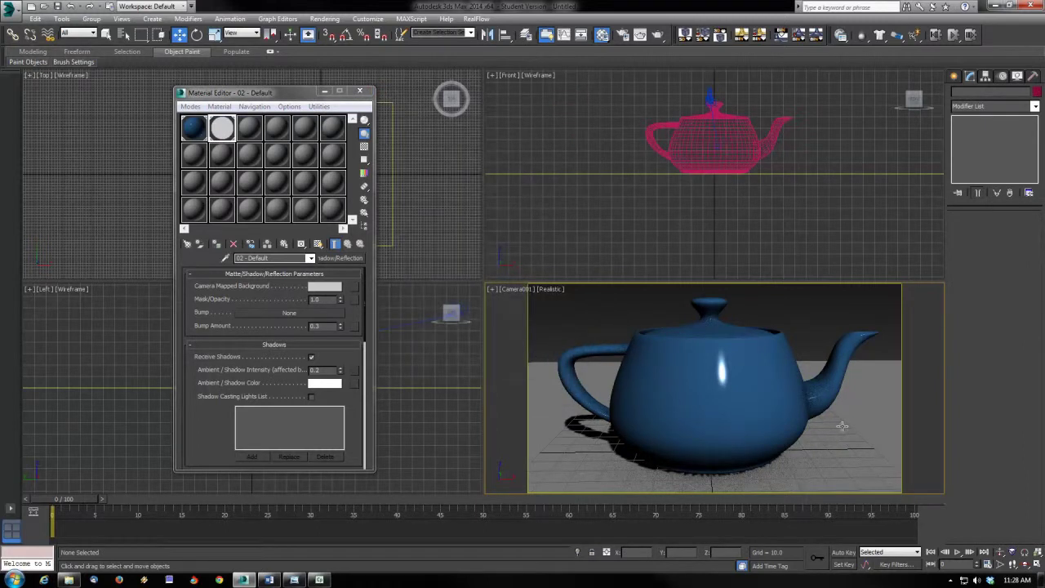
pyautogui.click(660, 35)
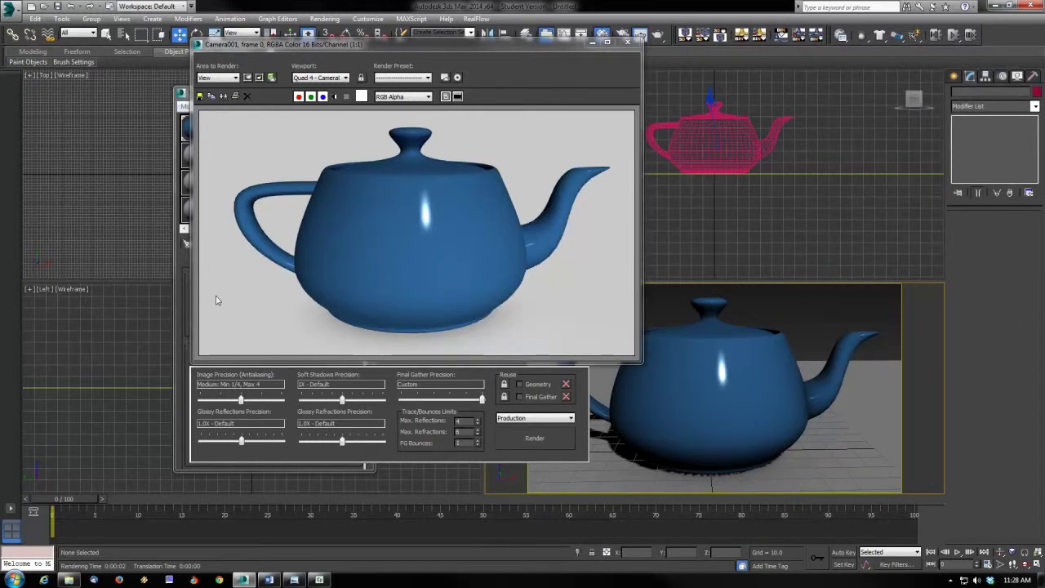
pyautogui.click(628, 42)
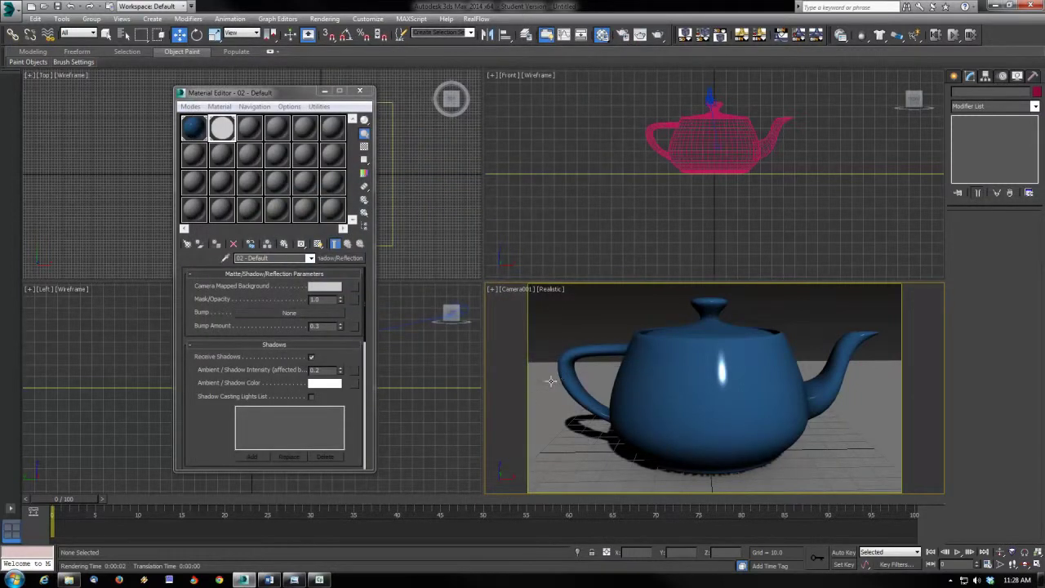
# Paste the copied light gray into the third sample material's diffuse color and test-render the camera view with it on the ground plane.
pyautogui.click(247, 126)
pyautogui.click(227, 129)
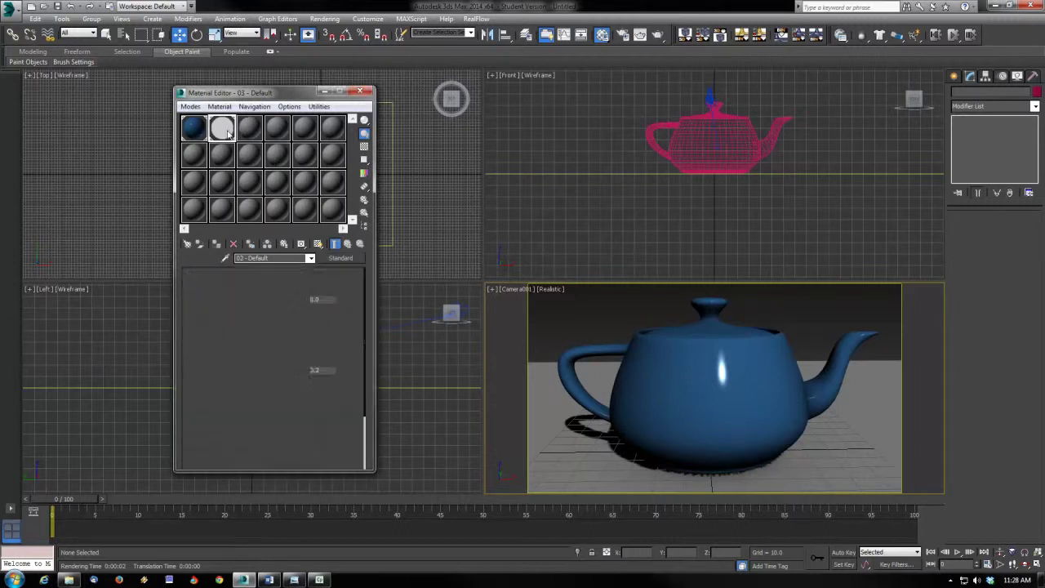
pyautogui.click(250, 133)
pyautogui.rightClick(247, 343)
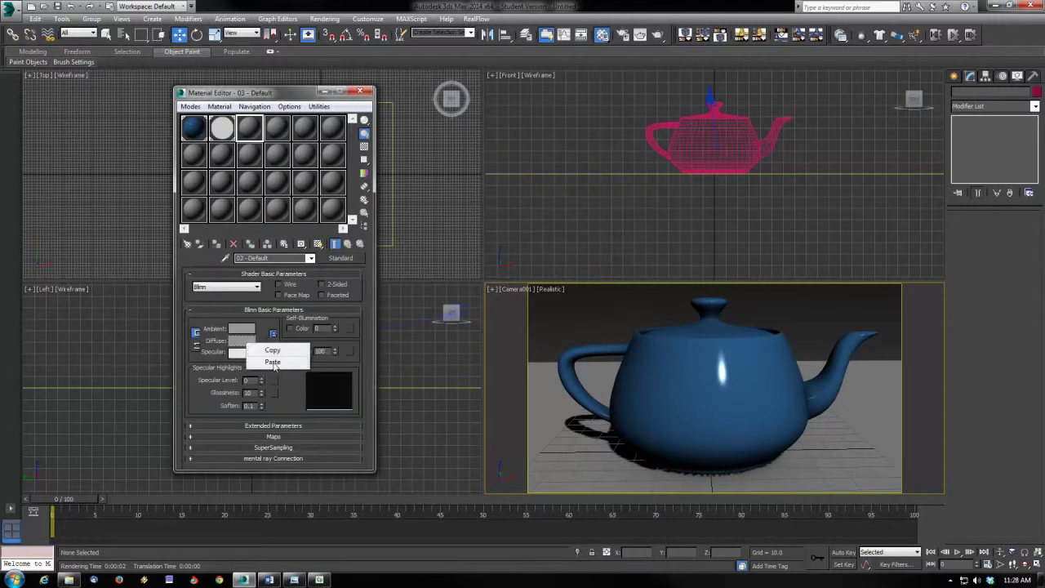
pyautogui.click(273, 363)
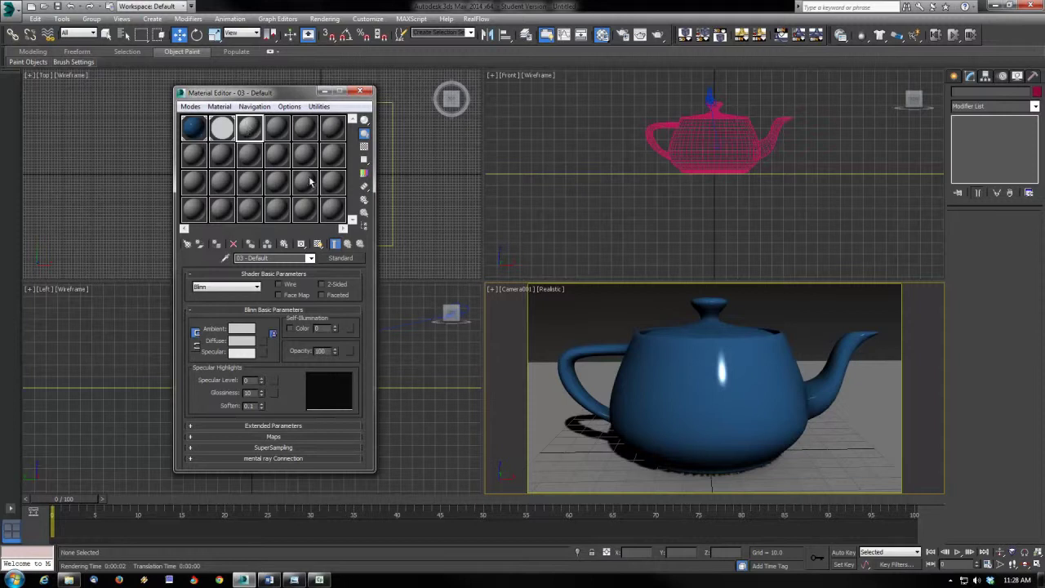
pyautogui.click(661, 35)
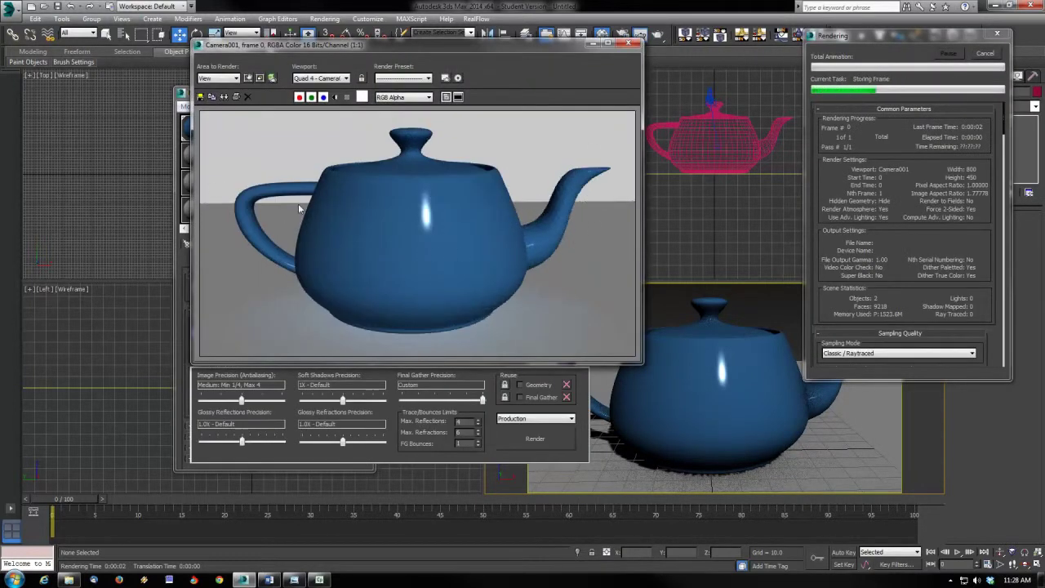
pyautogui.click(628, 41)
# Create a standard mr Area Omni light in the Front view, above and to the right of the teapot, and minimize the Material Editor.
pyautogui.click(954, 76)
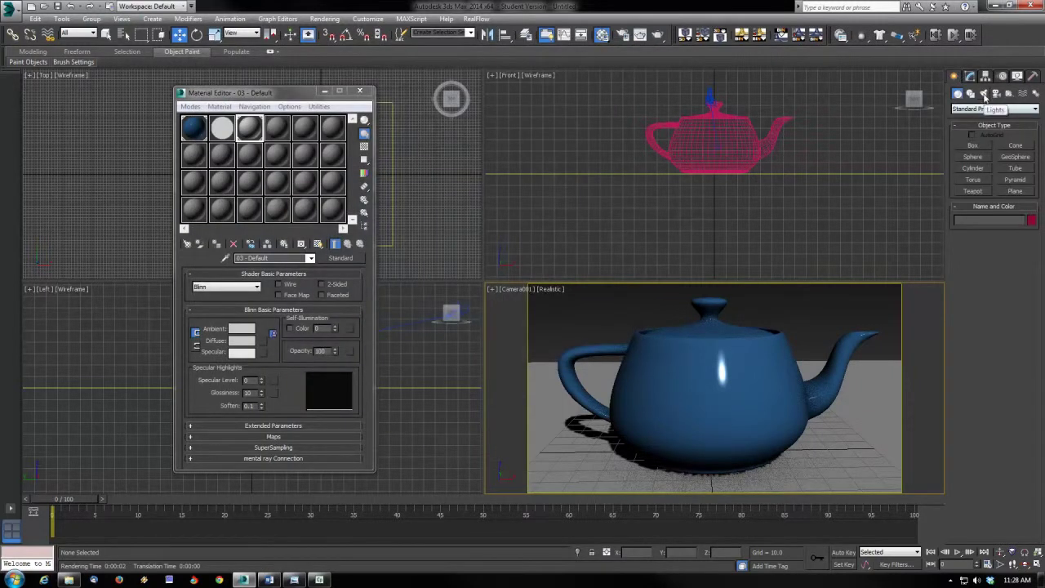
pyautogui.click(984, 93)
pyautogui.click(993, 109)
pyautogui.click(981, 126)
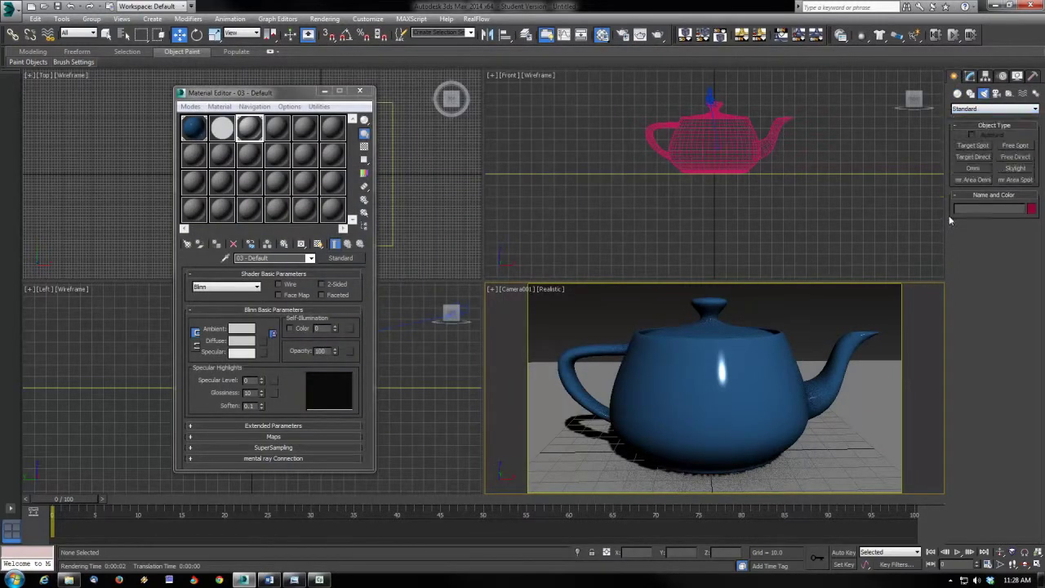
pyautogui.click(973, 178)
pyautogui.scroll(-3, 727, 267)
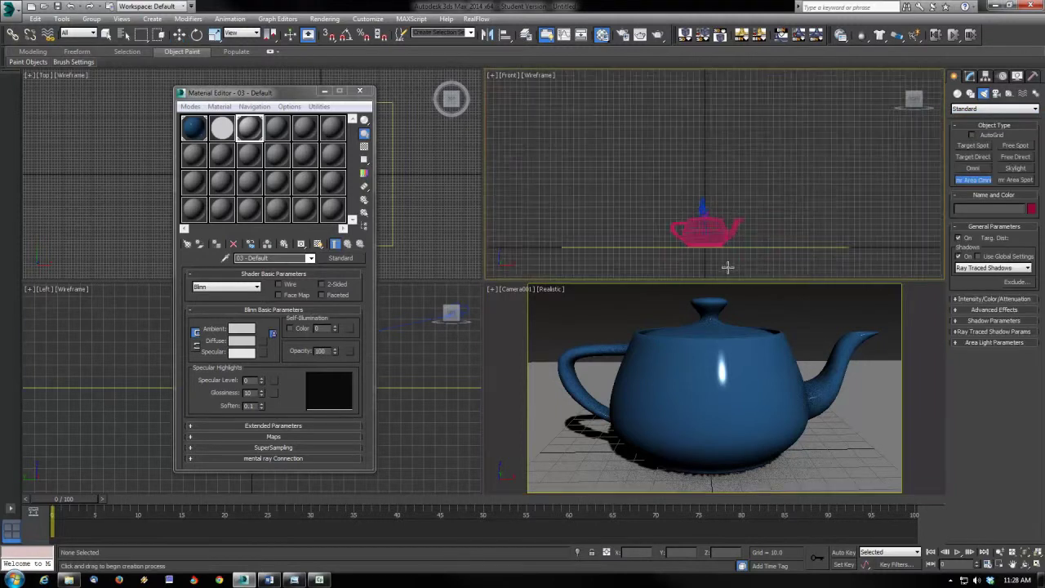
pyautogui.click(790, 115)
pyautogui.click(326, 92)
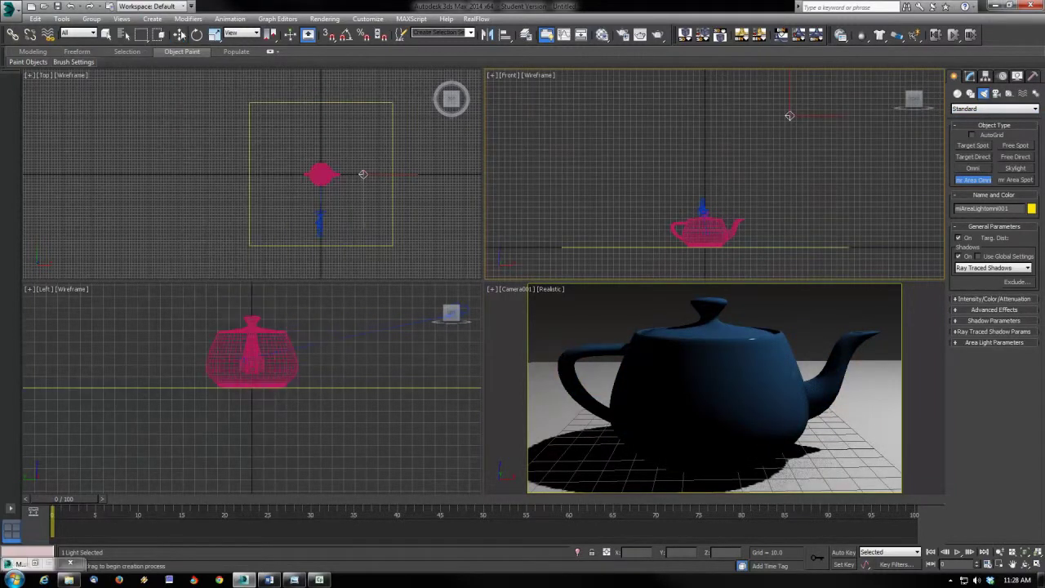
# Move the area omni light down and far in front of the teapot, to about X 231, Y -656, Z 196.
pyautogui.rightClick(381, 167)
pyautogui.moveTo(364, 141); pyautogui.dragTo(349, 209)
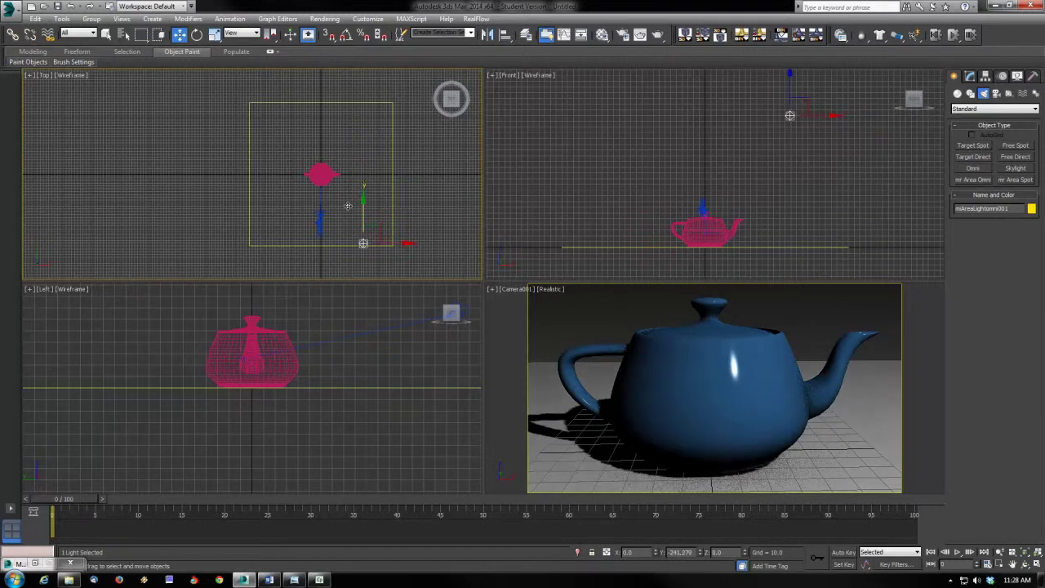
pyautogui.rightClick(805, 124)
pyautogui.moveTo(790, 79); pyautogui.dragTo(789, 102)
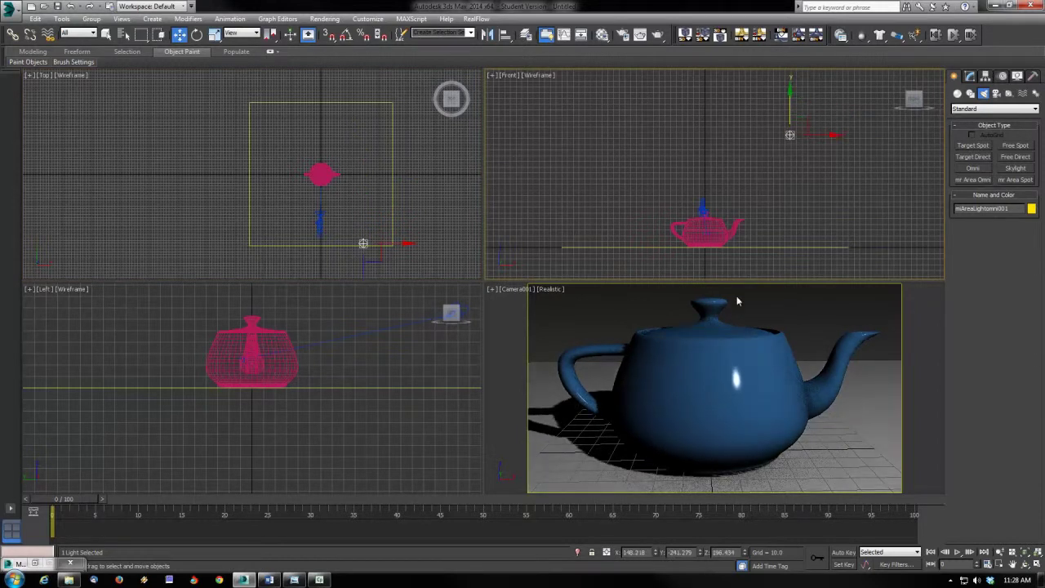
pyautogui.rightClick(286, 169)
pyautogui.moveTo(393, 244); pyautogui.dragTo(659, 368)
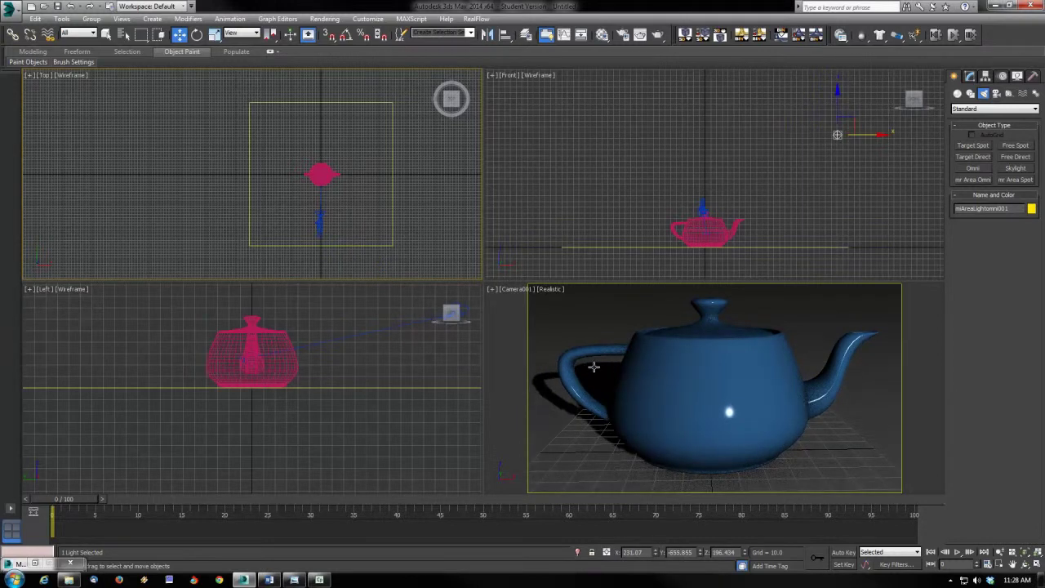
# Reselect the area omni light and move it higher and nearer the teapot in the Left view, to about Y -491, Z 363.
pyautogui.click(549, 364)
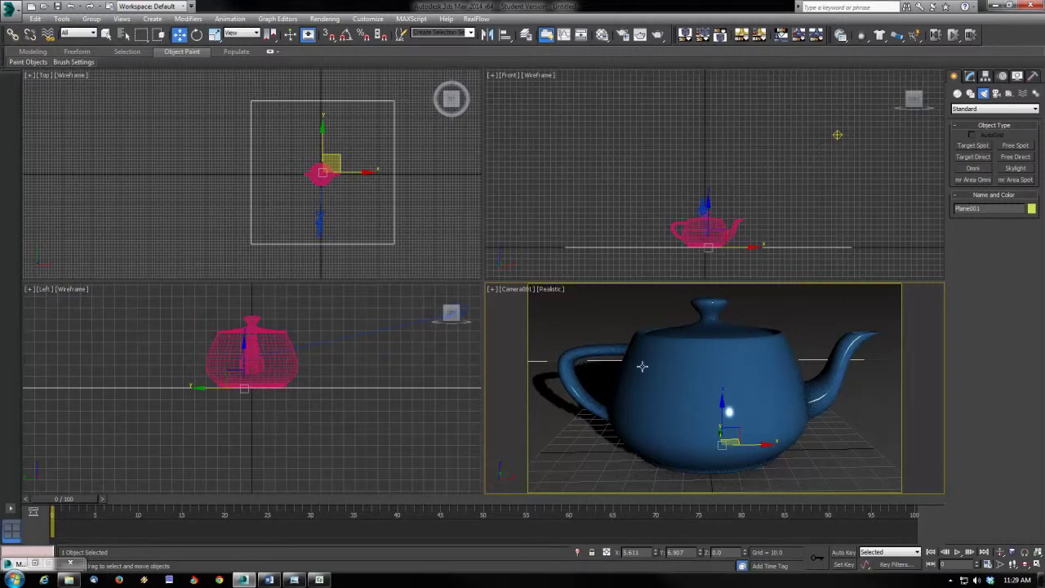
pyautogui.hotkey('ctrl', 'z')
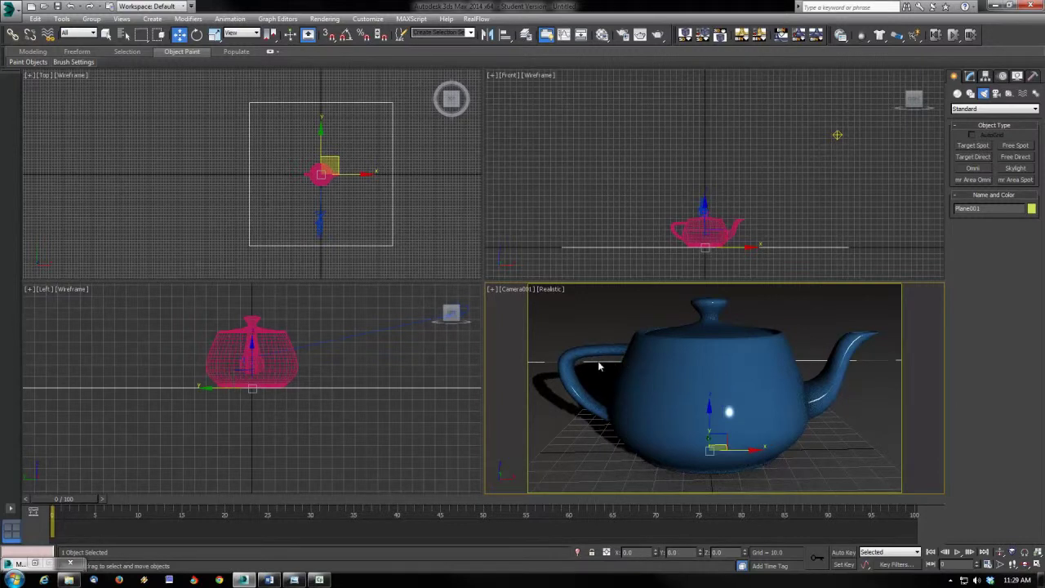
pyautogui.click(838, 134)
pyautogui.rightClick(361, 300)
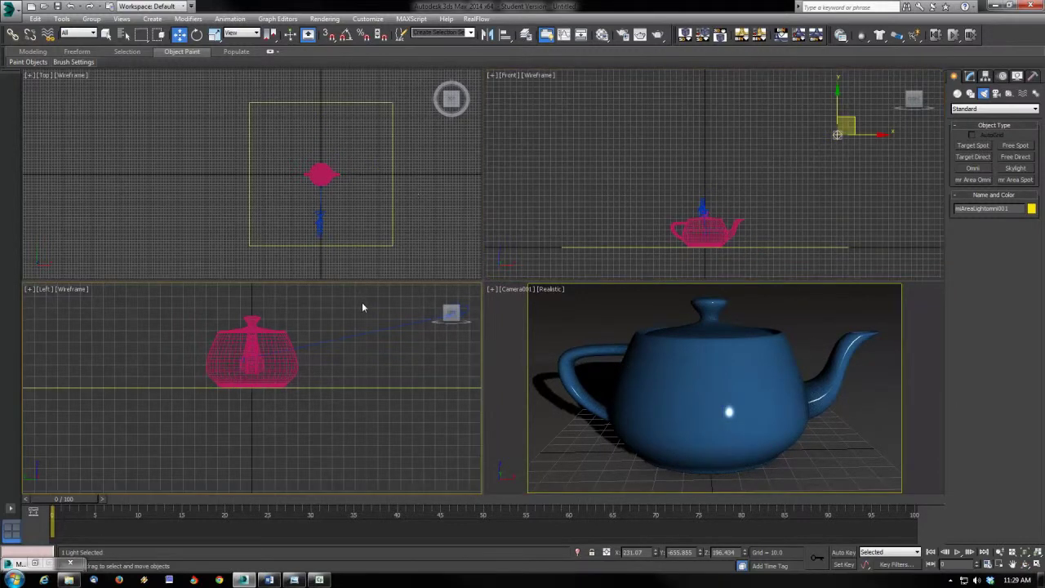
pyautogui.moveTo(379, 325); pyautogui.dragTo(313, 420, button='middle')
pyautogui.scroll(-4, 312, 420)
pyautogui.moveTo(417, 389); pyautogui.dragTo(384, 420, button='middle')
pyautogui.scroll(-3, 384, 420)
pyautogui.scroll(-2, 397, 412)
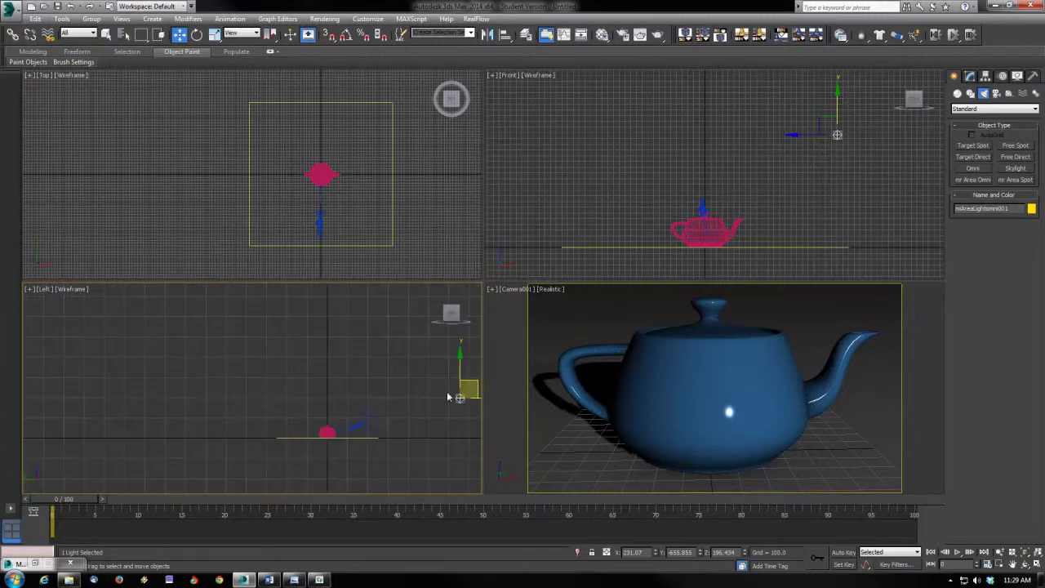
pyautogui.moveTo(457, 401); pyautogui.dragTo(424, 365)
# Move the area omni light sideways toward the teapot in the Top view, to about X 182, and test-render the camera view.
pyautogui.scroll(-3, 390, 215)
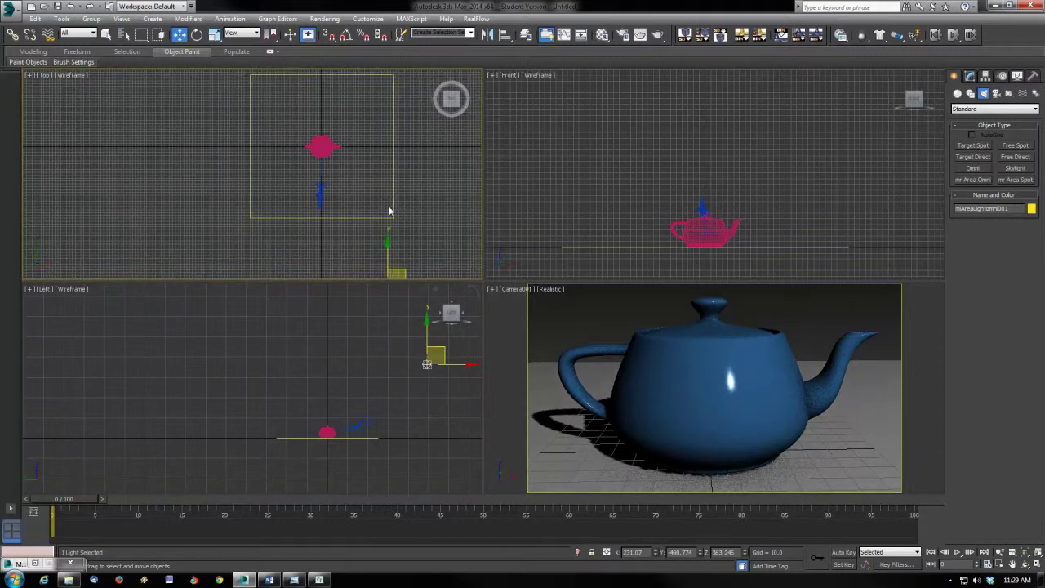
pyautogui.moveTo(407, 269); pyautogui.dragTo(411, 268)
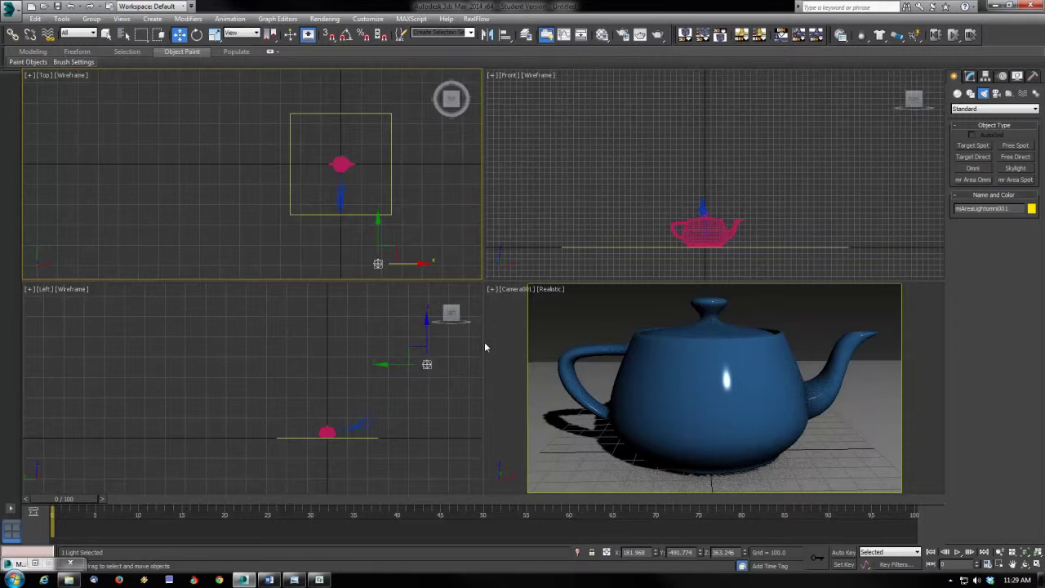
pyautogui.rightClick(841, 451)
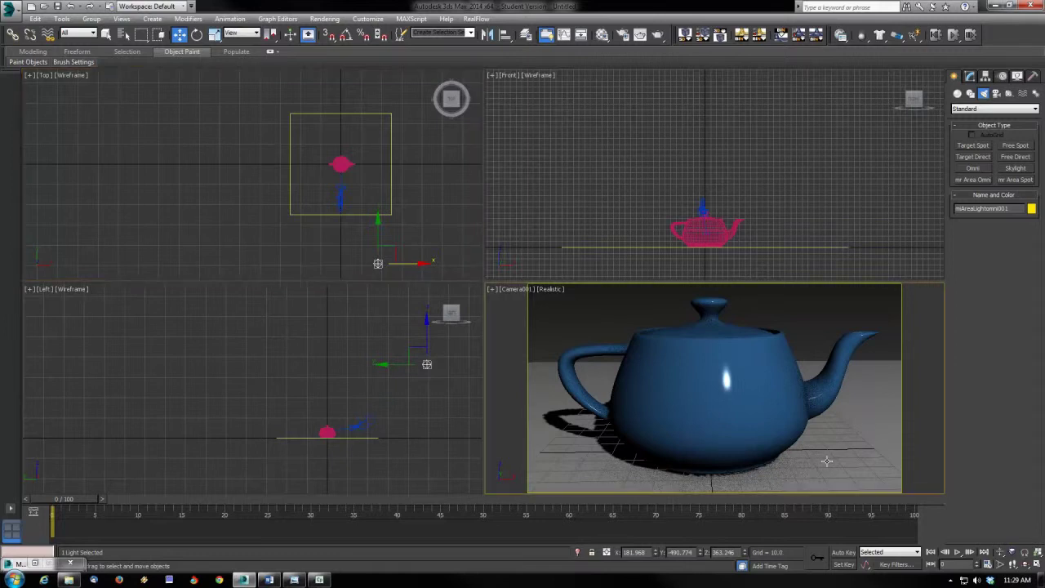
pyautogui.click(657, 34)
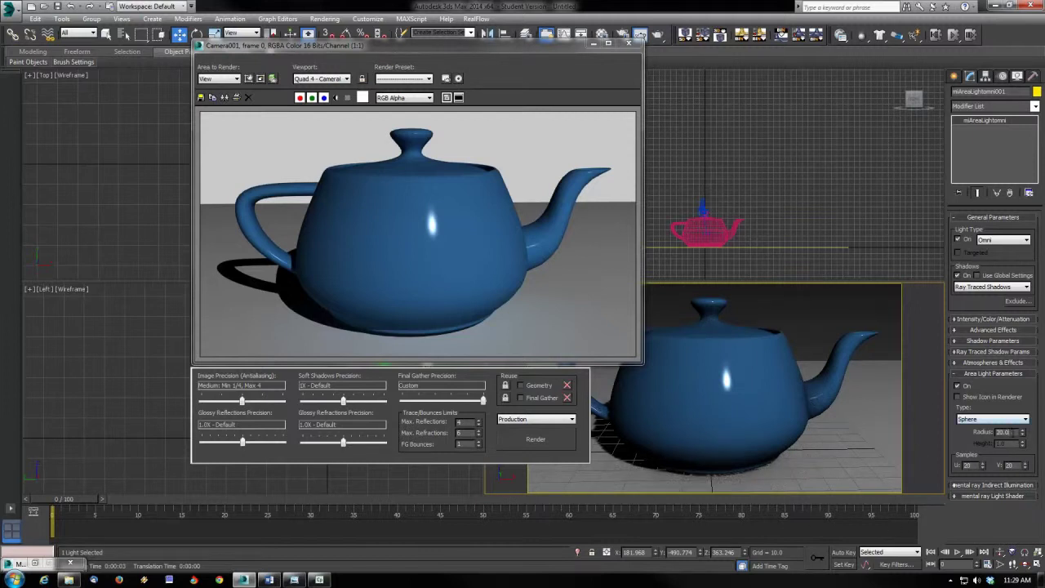
# Set the spherical area light's radius to 20 and test-render the camera view, stopping the render early.
pyautogui.doubleClick(1003, 432)
pyautogui.click(536, 438)
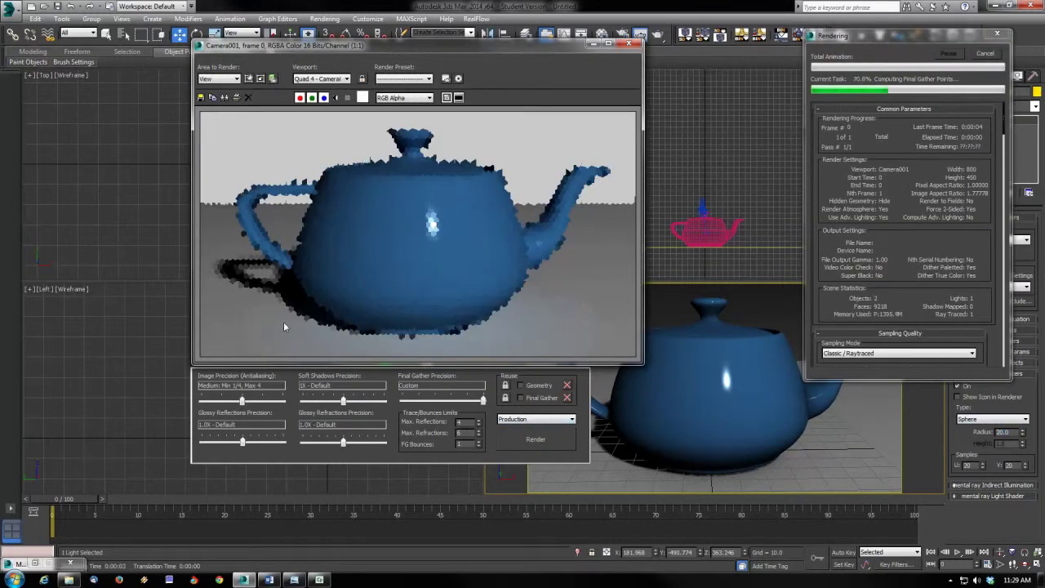
pyautogui.click(986, 54)
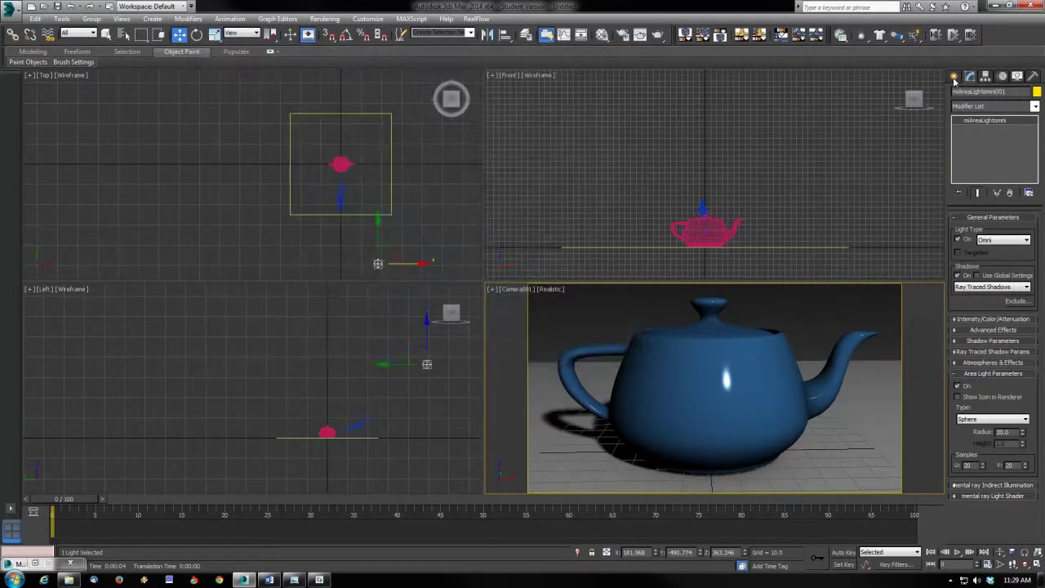
# Create a Skylight in the Top view beside the ground plane and set its multiplier to 0.5.
pyautogui.click(954, 77)
pyautogui.click(1015, 168)
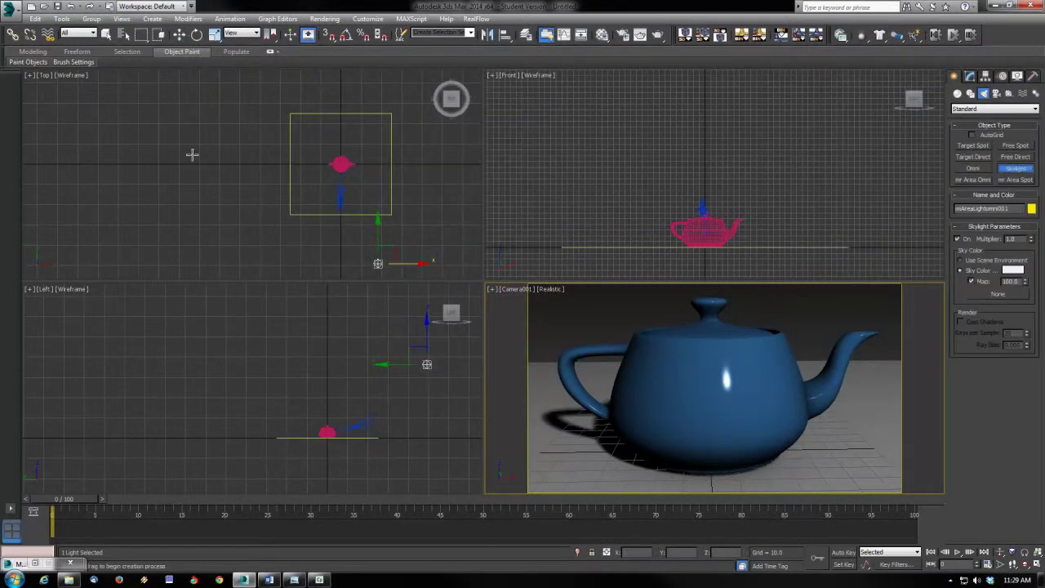
pyautogui.click(278, 134)
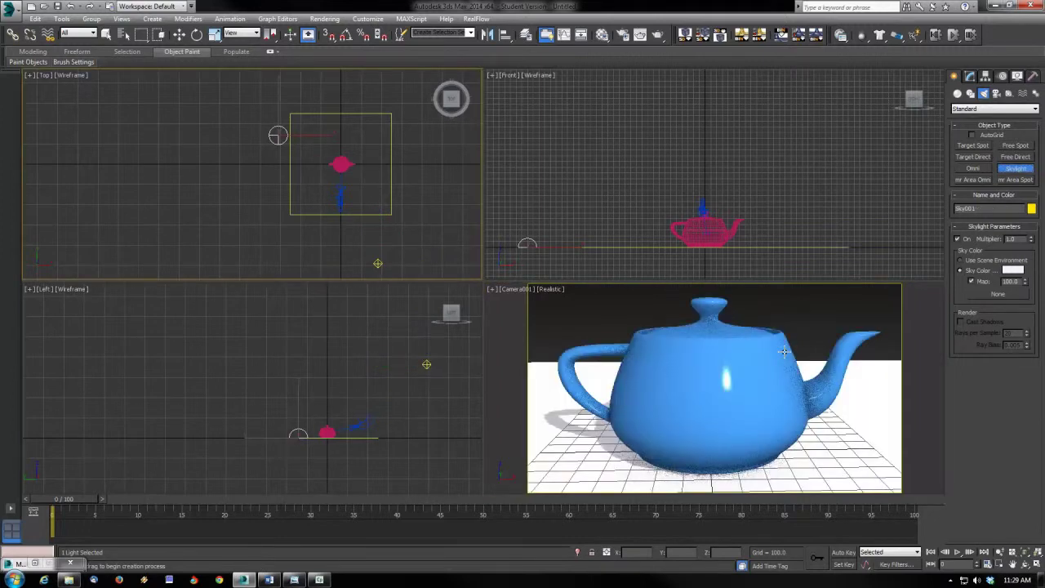
pyautogui.write('.5')
pyautogui.press('Return')
# Test-render the camera view with the skylight added and close the rendered frame.
pyautogui.rightClick(854, 434)
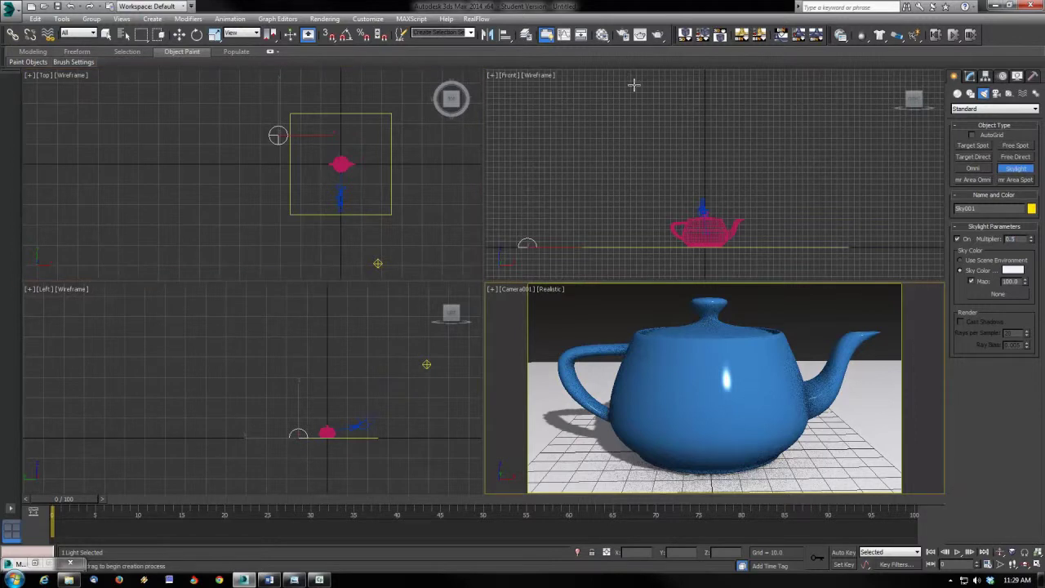
pyautogui.click(658, 36)
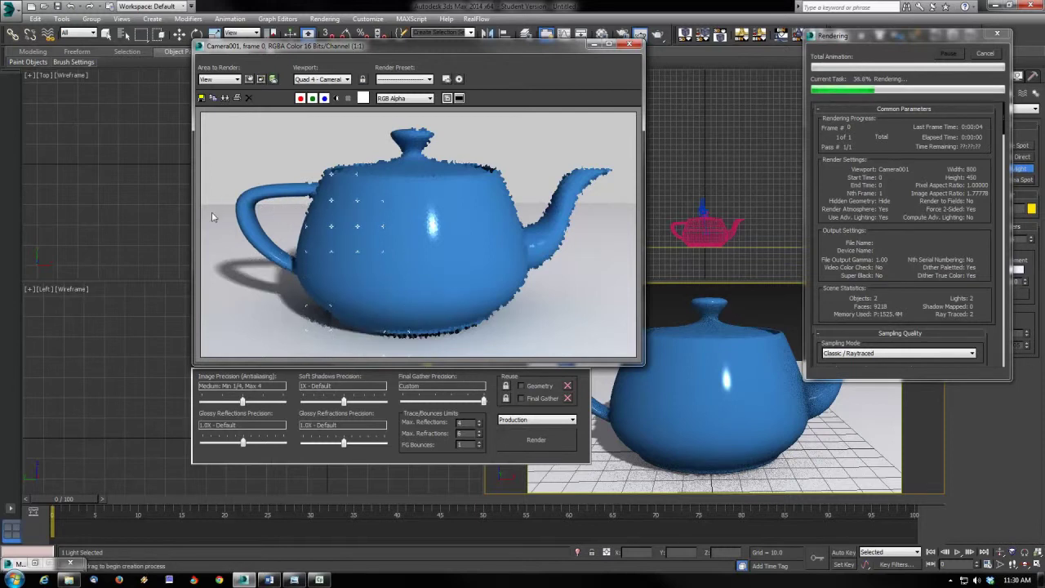
pyautogui.click(635, 45)
# Reassign the Matte/Shadow/Reflection material to the ground plane and test-render the camera view, stopping the render early.
pyautogui.click(603, 34)
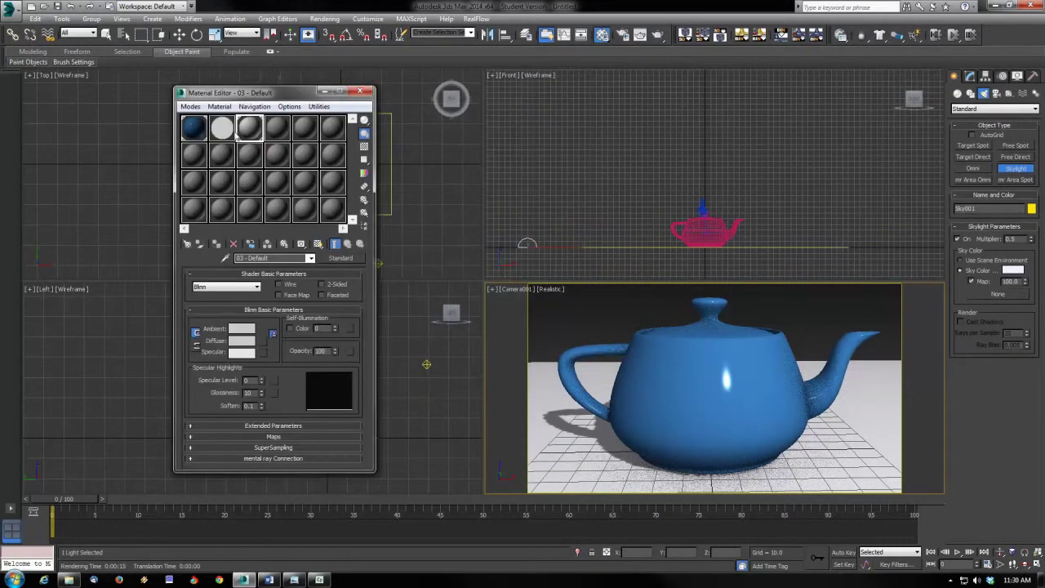
pyautogui.click(225, 133)
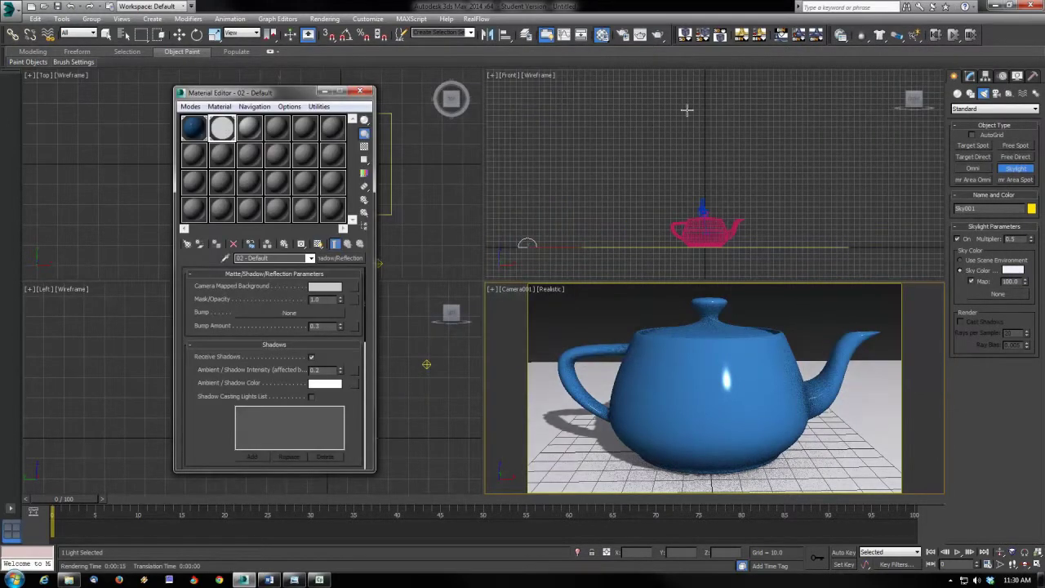
pyautogui.click(658, 36)
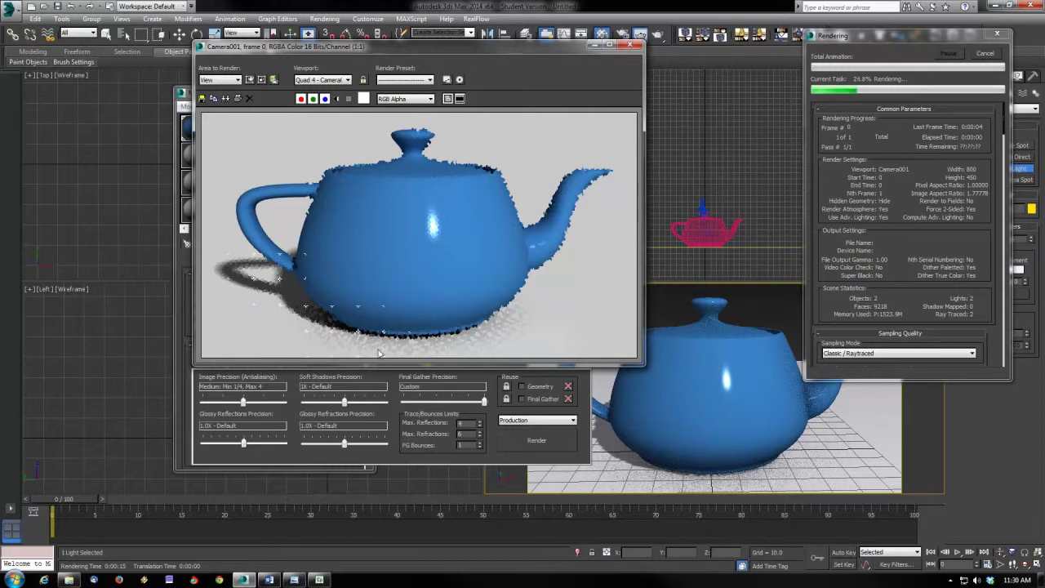
pyautogui.click(985, 54)
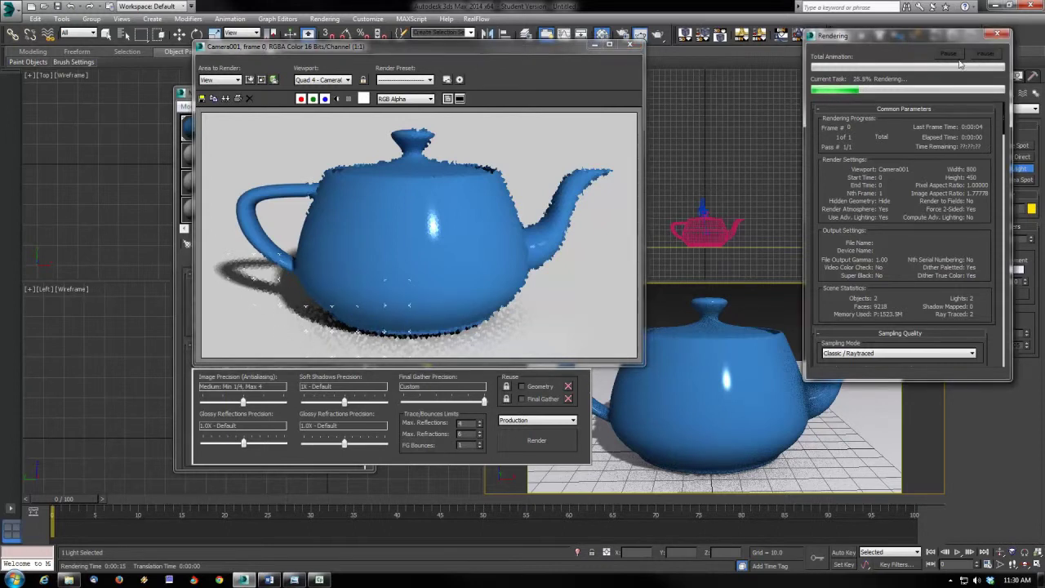
pyautogui.click(630, 46)
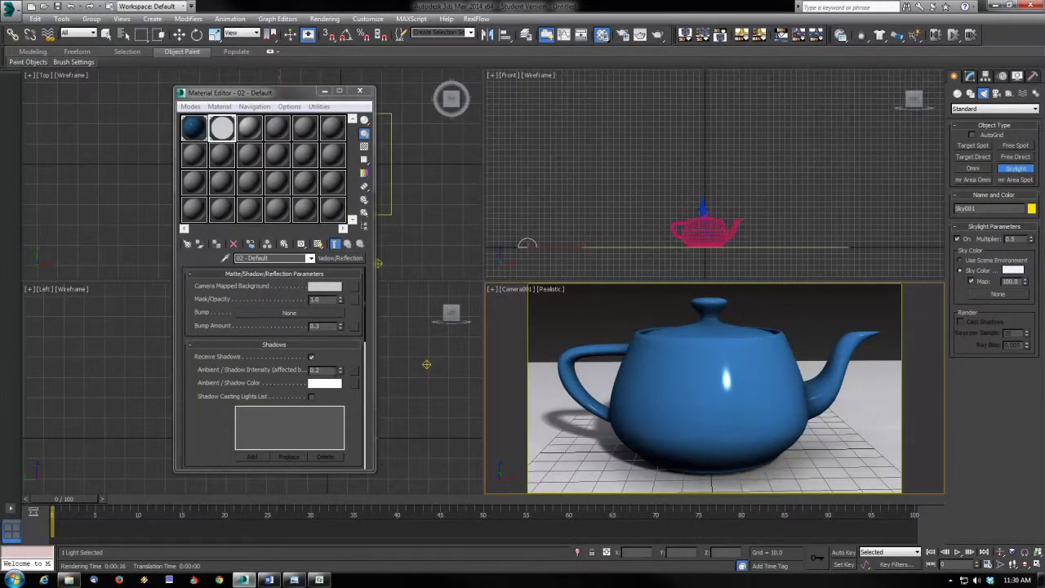
# Enable Receive Reflections in the ground's Matte/Shadow/Reflection material.
pyautogui.moveTo(352, 357); pyautogui.dragTo(352, 333)
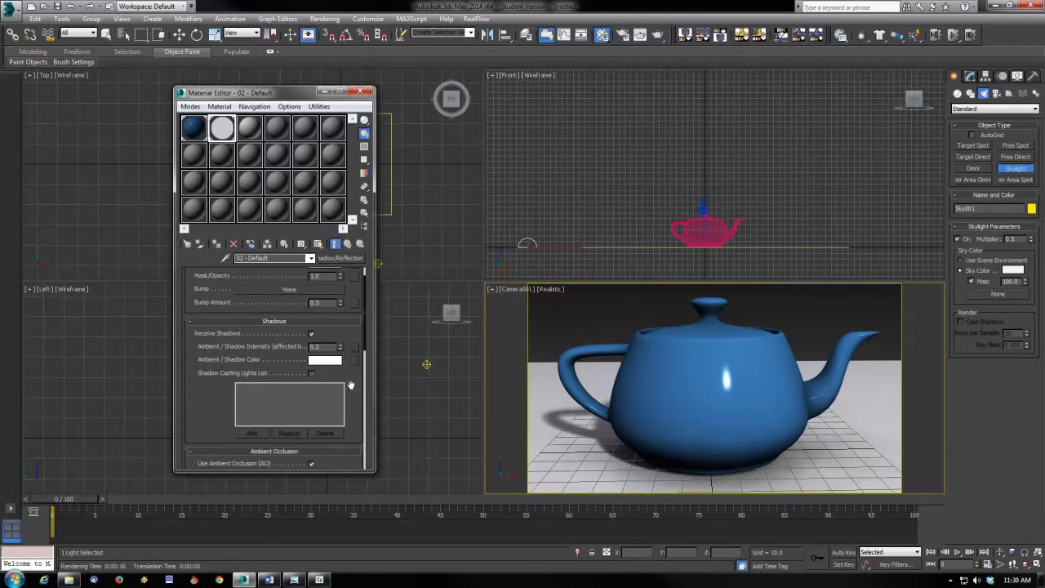
pyautogui.moveTo(352, 389); pyautogui.dragTo(351, 372)
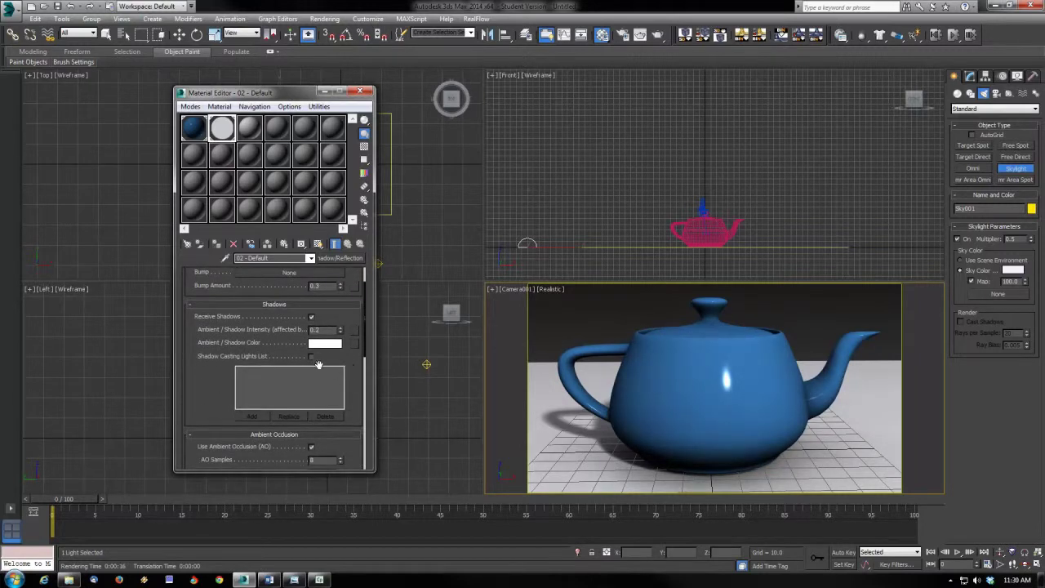
pyautogui.moveTo(339, 368); pyautogui.dragTo(354, 267)
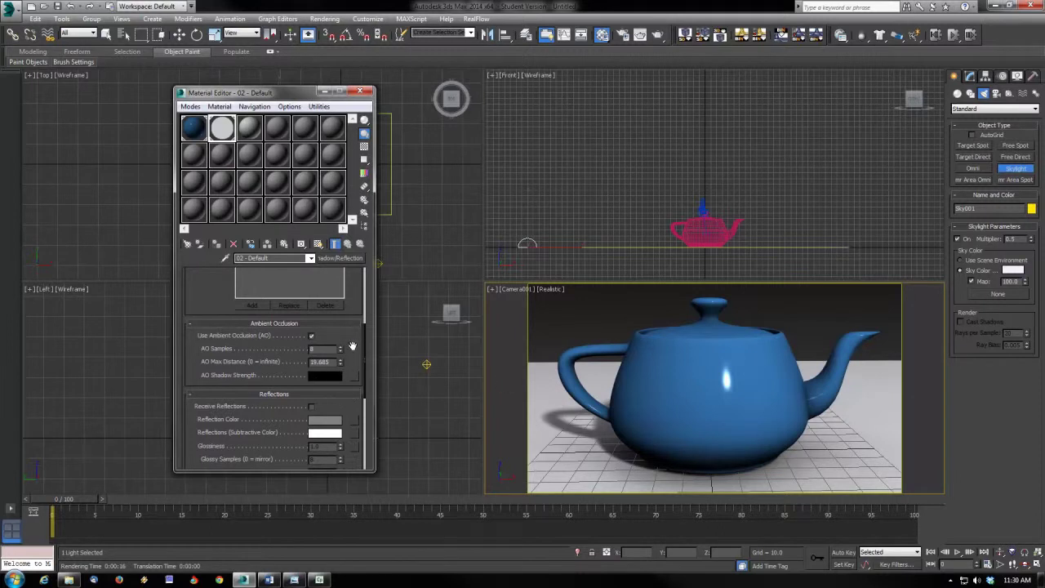
pyautogui.moveTo(353, 346); pyautogui.dragTo(354, 274)
pyautogui.click(311, 322)
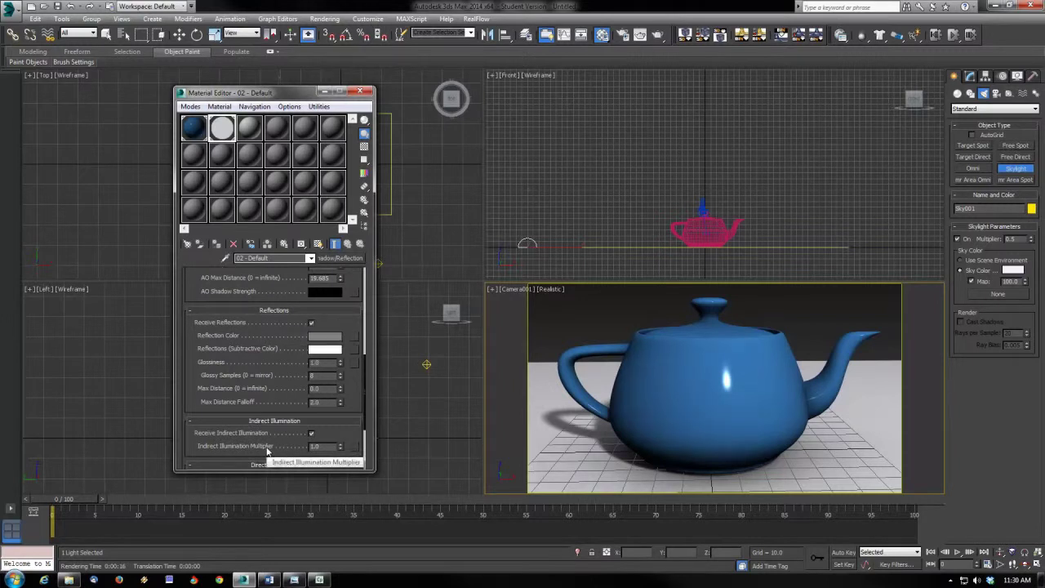
pyautogui.moveTo(326, 362); pyautogui.dragTo(257, 375)
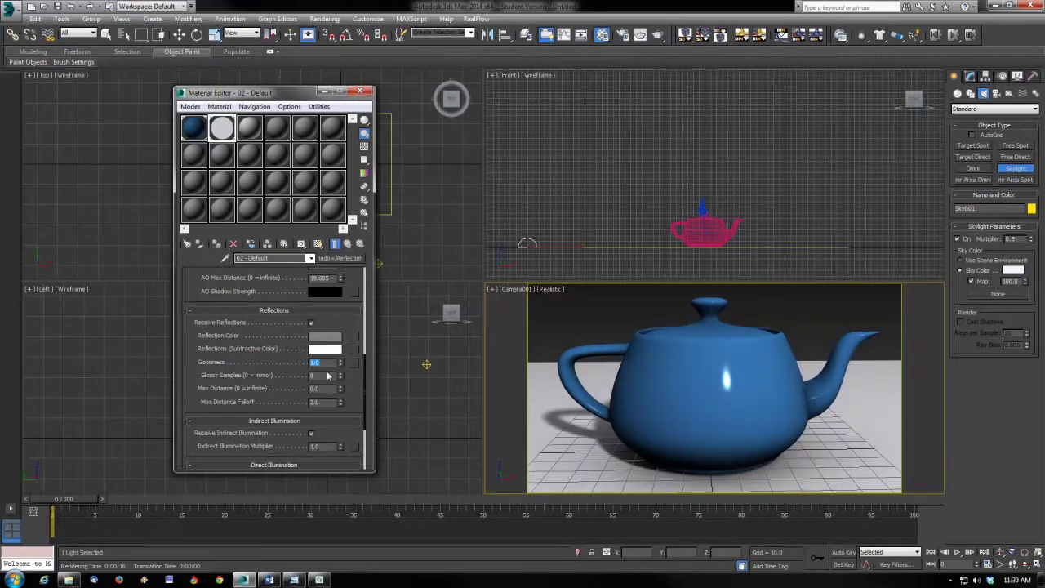
pyautogui.moveTo(328, 376); pyautogui.dragTo(222, 390)
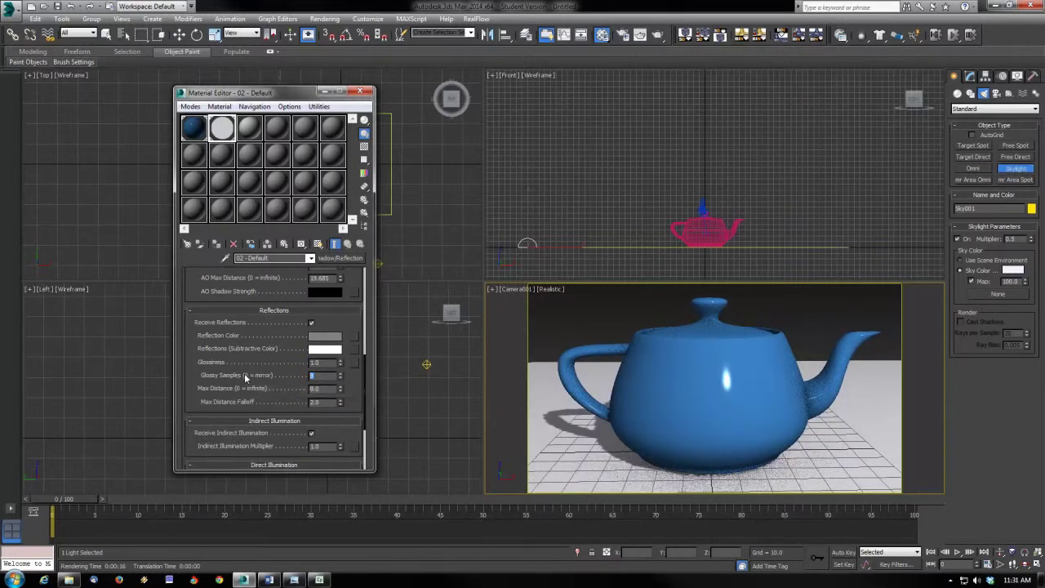
# Leave skylight creation and test-render the camera view with ground reflections, then stop the render and close the frame.
pyautogui.rightClick(518, 391)
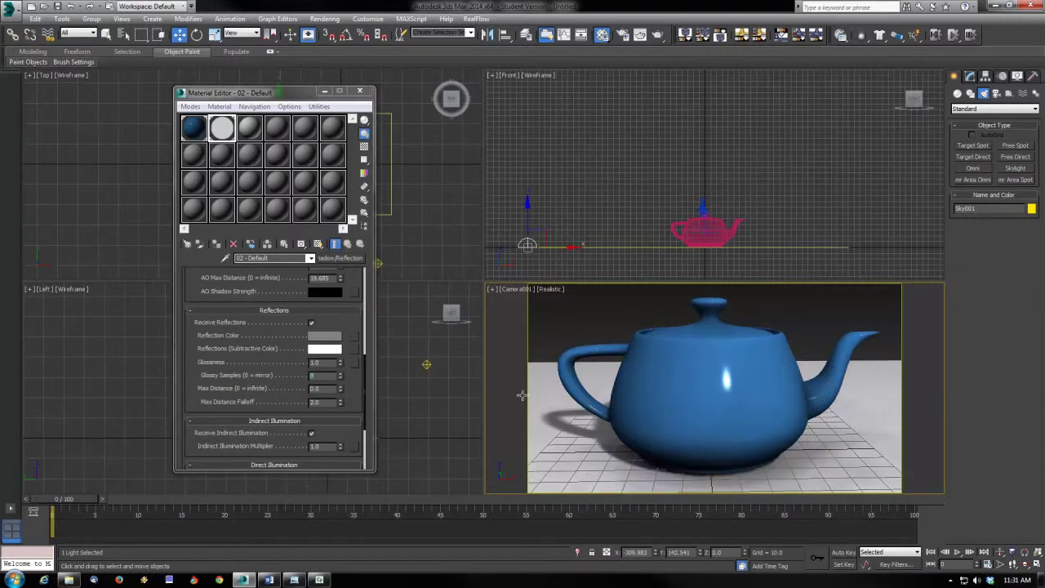
pyautogui.click(657, 35)
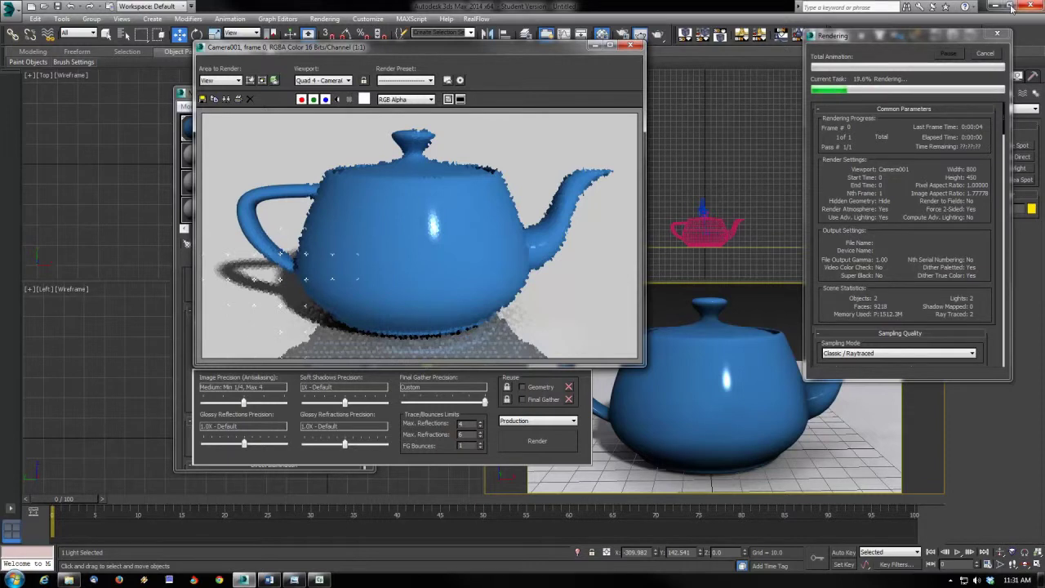
pyautogui.click(986, 54)
pyautogui.click(630, 45)
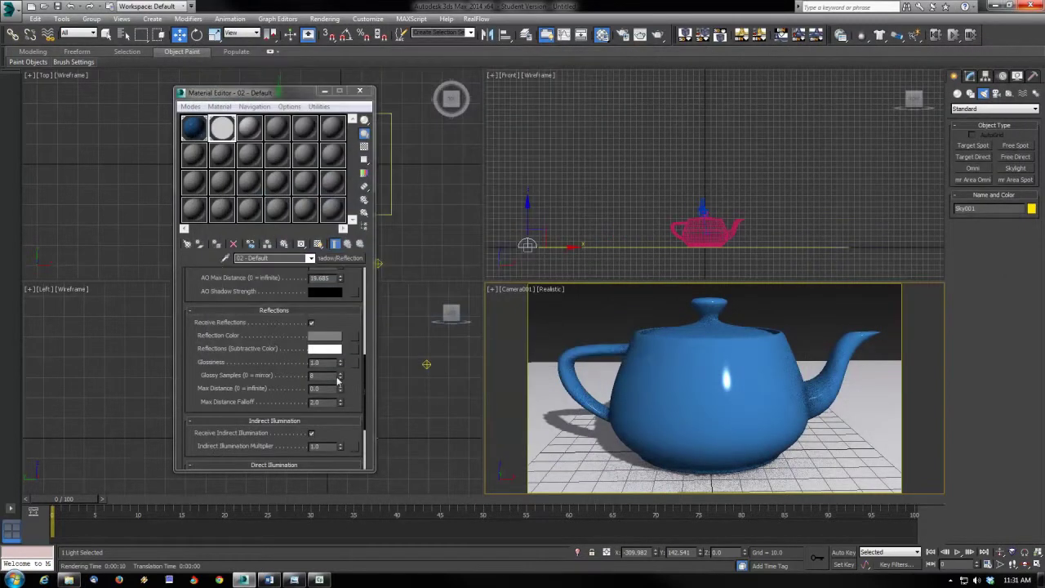
pyautogui.moveTo(340, 376); pyautogui.dragTo(340, 317)
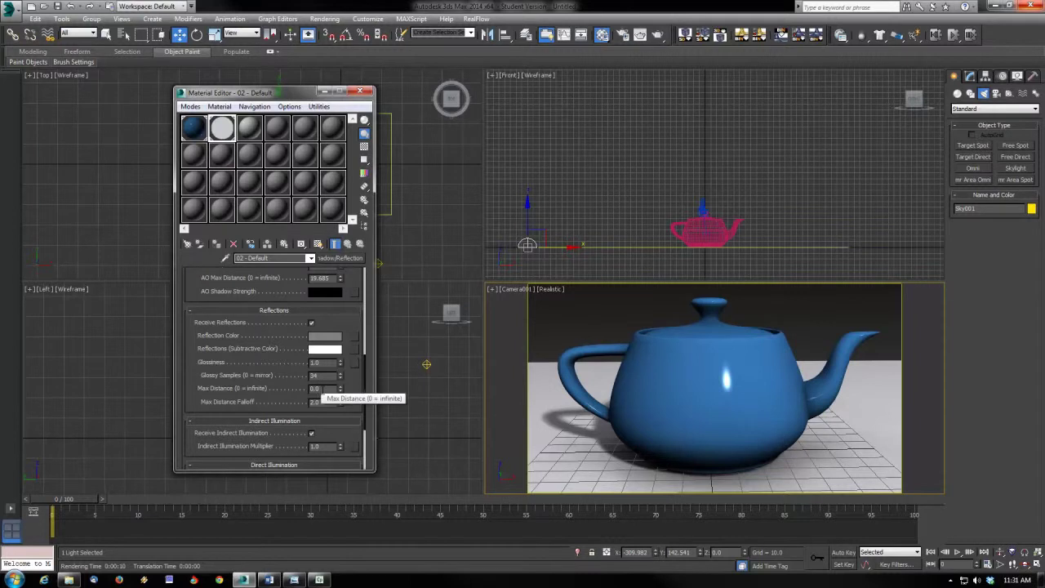
pyautogui.moveTo(321, 375); pyautogui.dragTo(217, 376)
pyautogui.write('8')
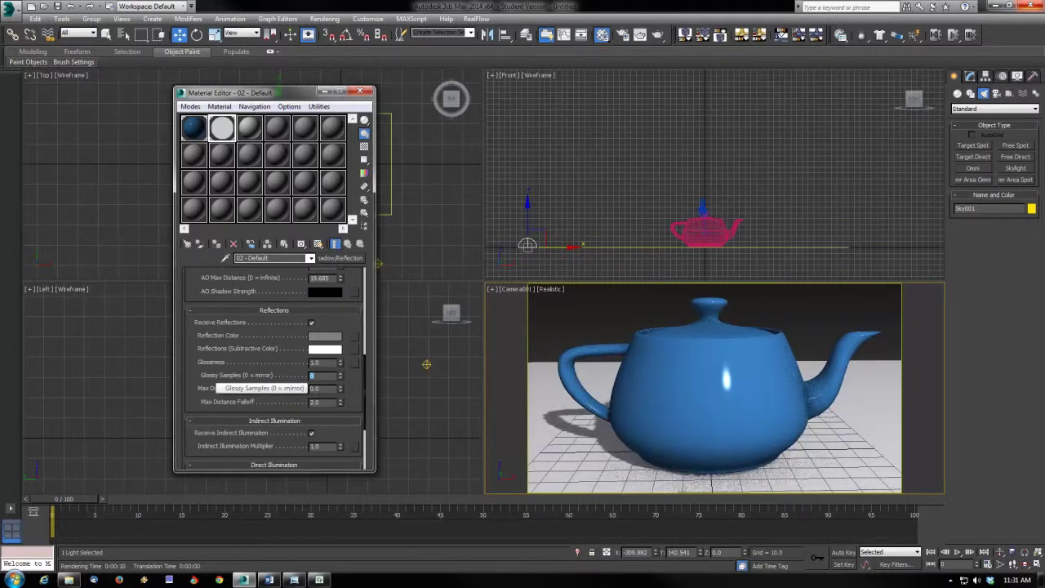
# Set the ground material's reflection Max Distance to 5 and test-render the camera view.
pyautogui.click(329, 389)
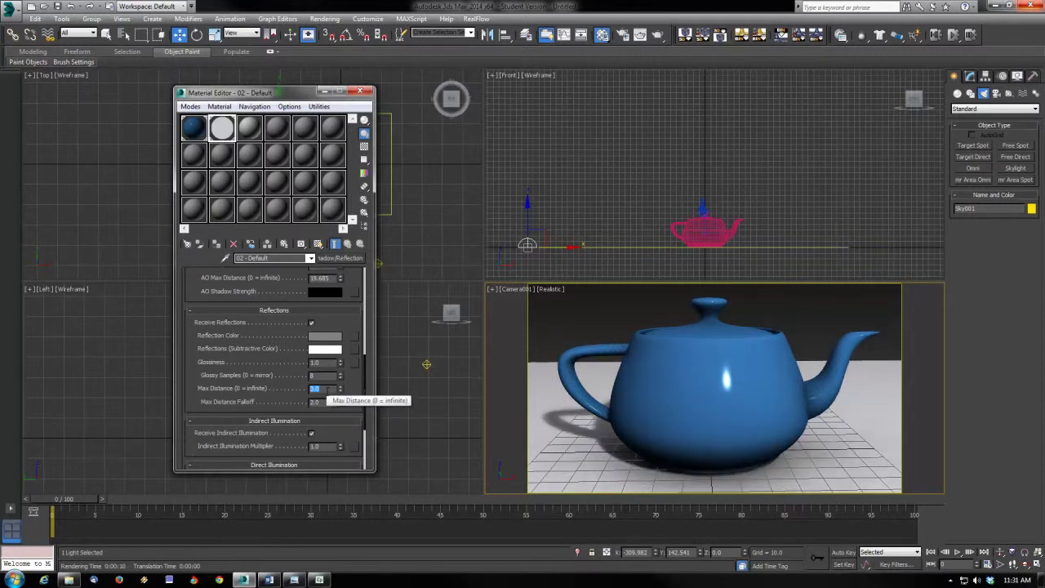
pyautogui.press('Return')
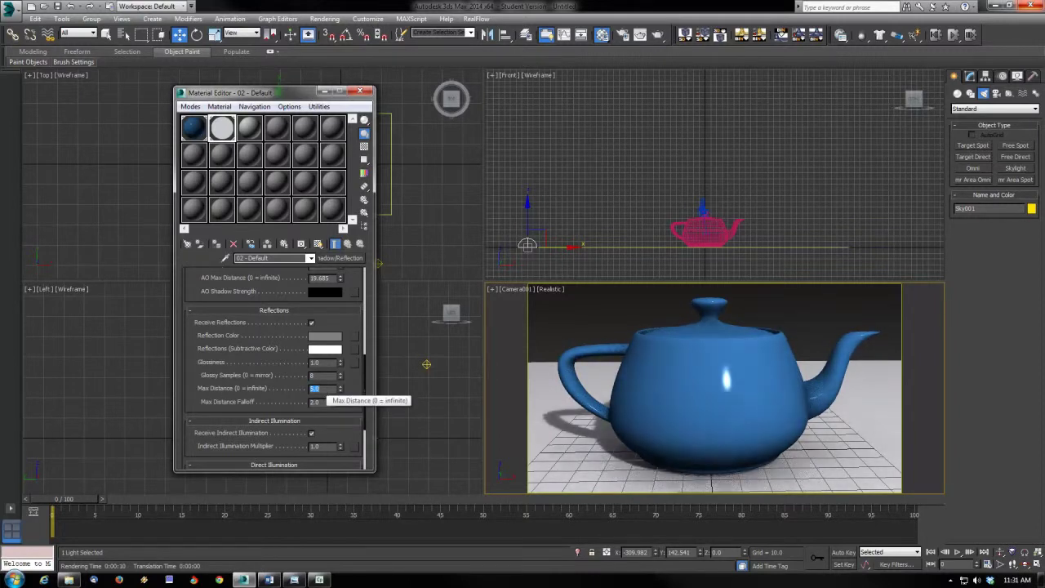
pyautogui.rightClick(557, 419)
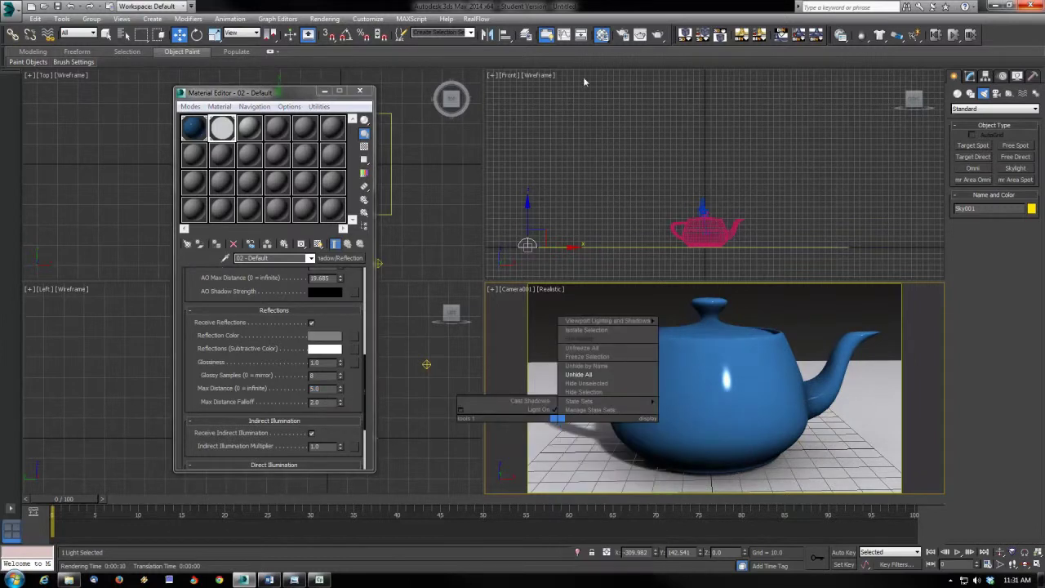
pyautogui.click(658, 34)
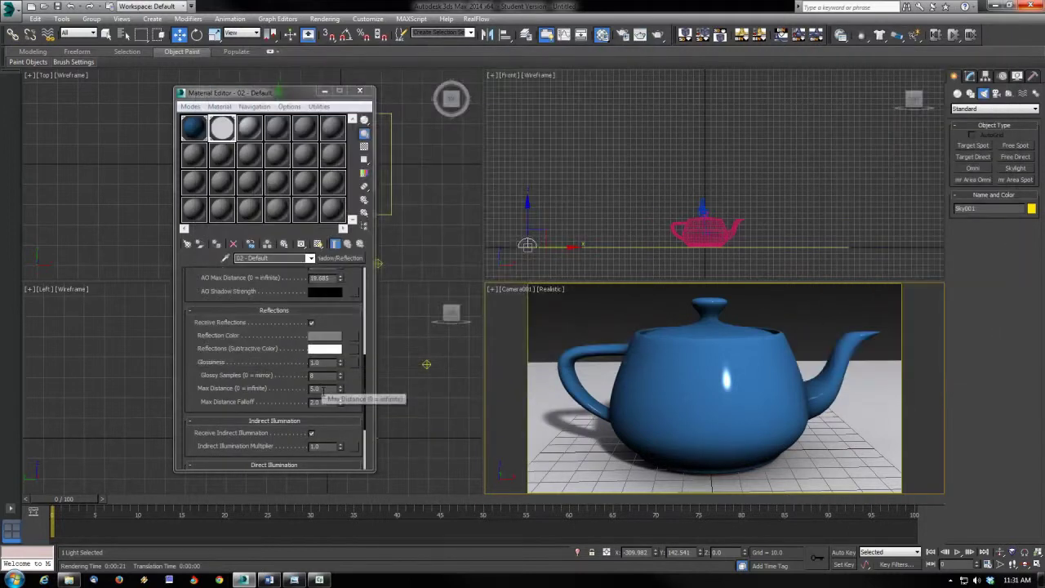
# Set the ground material's reflection Max Distance to 25.
pyautogui.doubleClick(321, 388)
pyautogui.write('25.0')
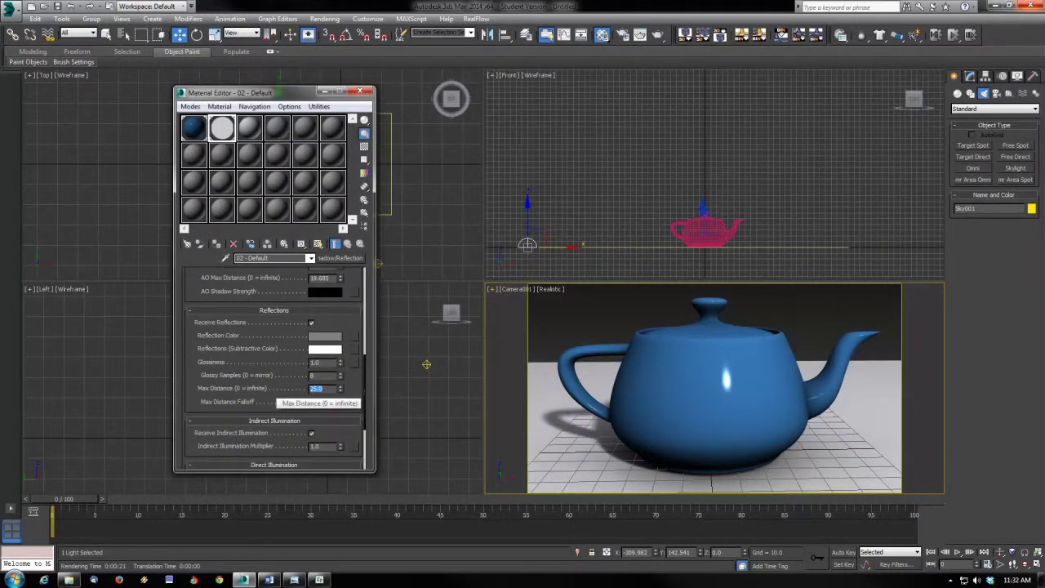
# Test-render the camera view, view the pepsi and endless reference images in the Module_09 folder meanwhile, and close the rendered frame.
pyautogui.click(658, 34)
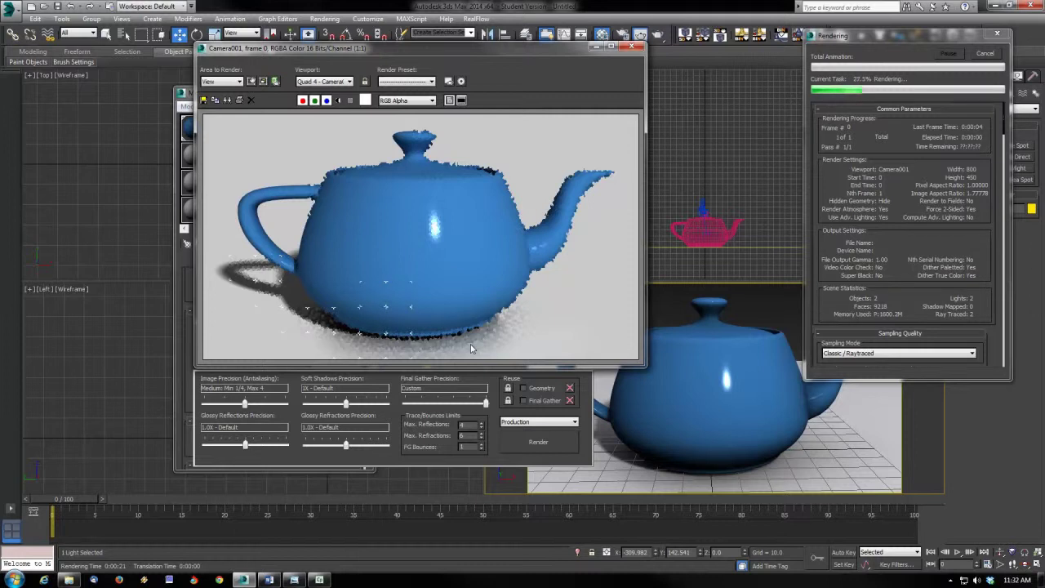
pyautogui.click(71, 580)
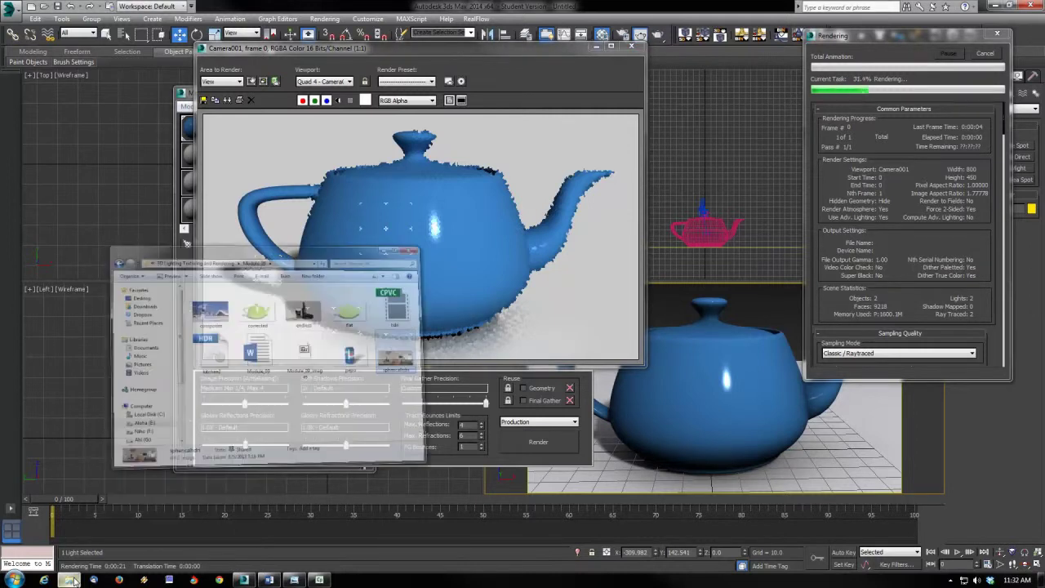
pyautogui.click(454, 280)
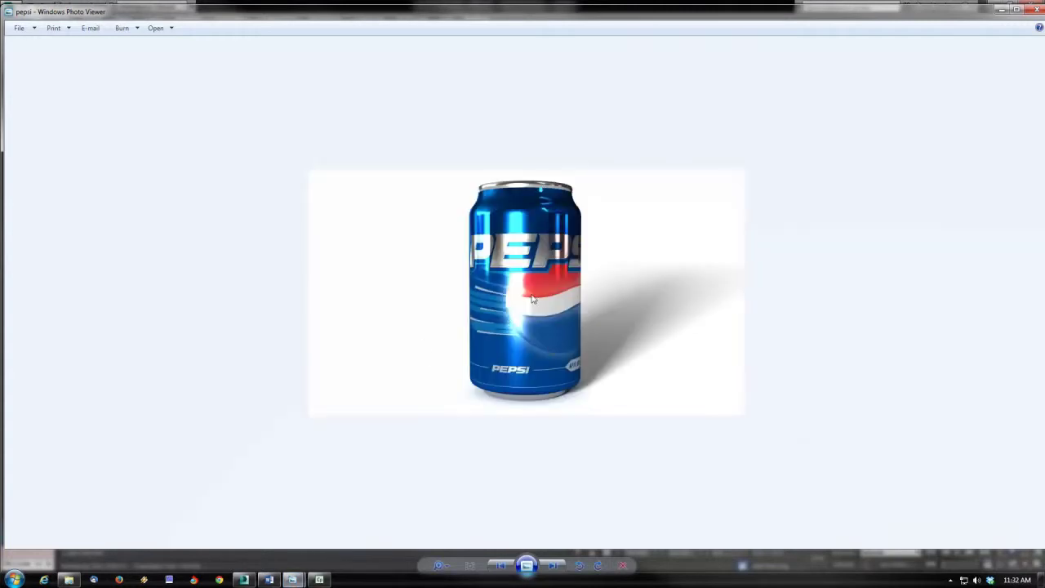
pyautogui.click(1033, 9)
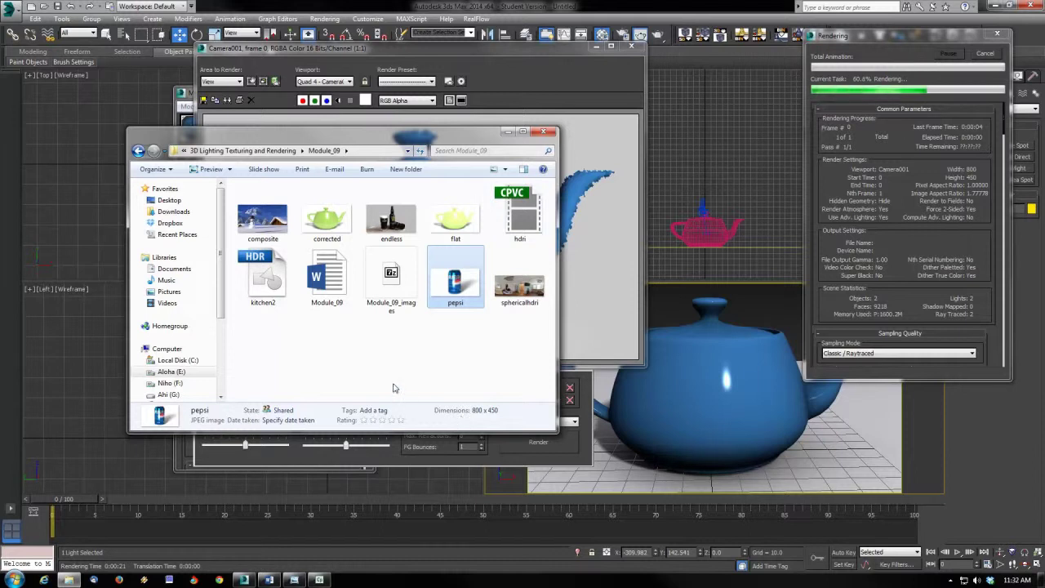
pyautogui.doubleClick(391, 220)
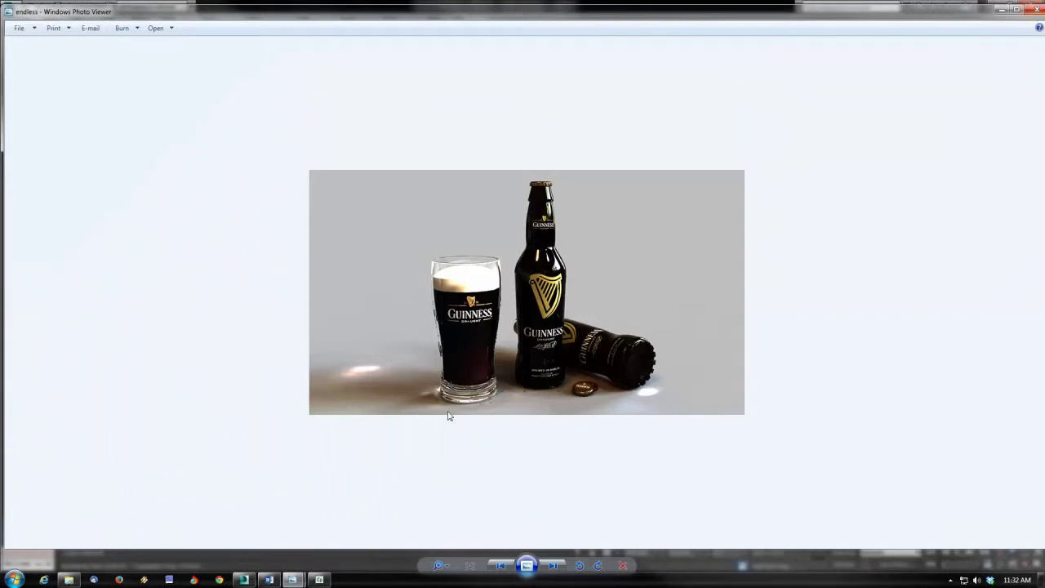
pyautogui.click(1038, 9)
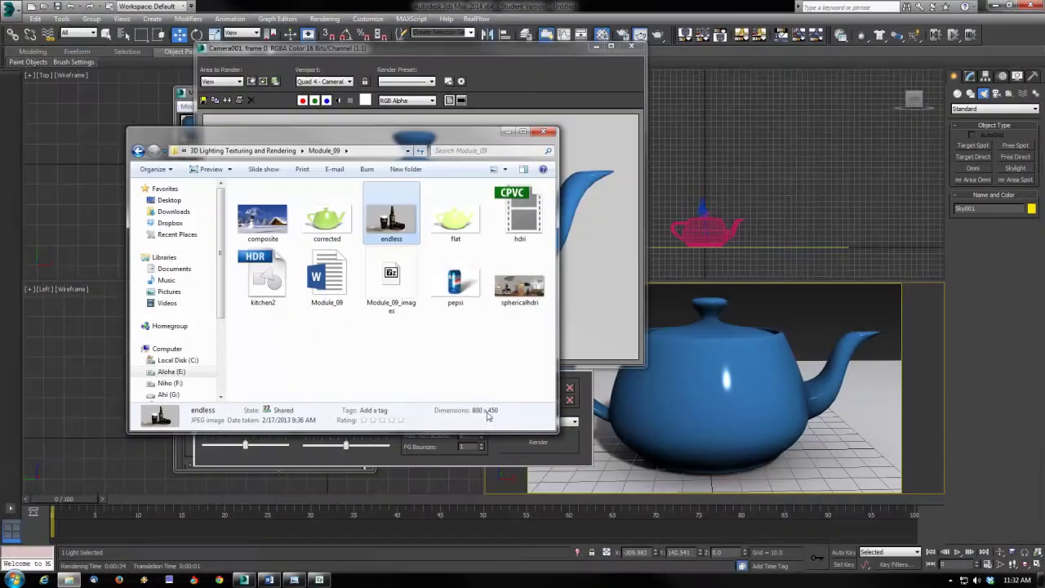
pyautogui.click(507, 133)
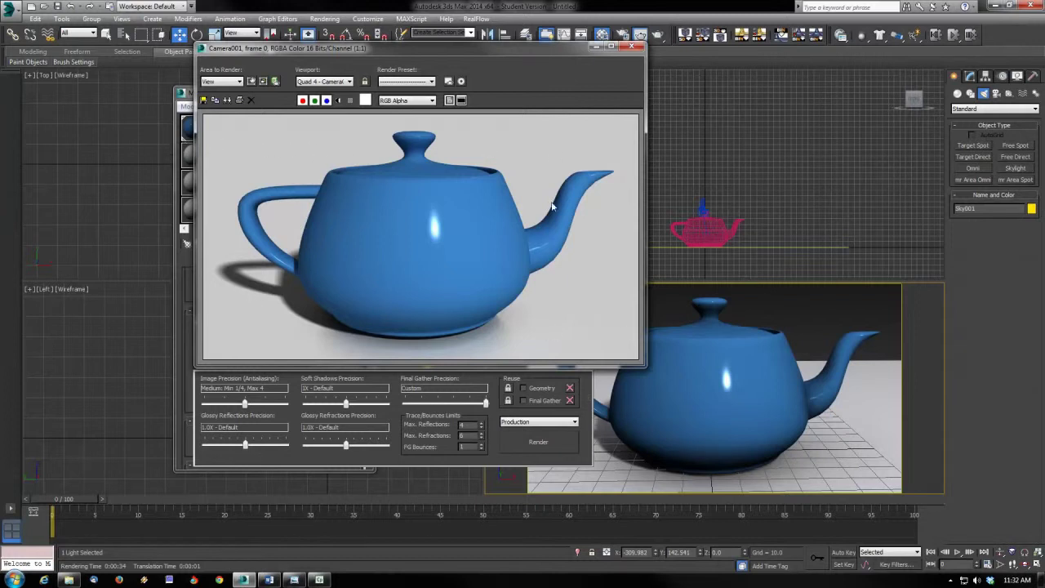
pyautogui.click(635, 47)
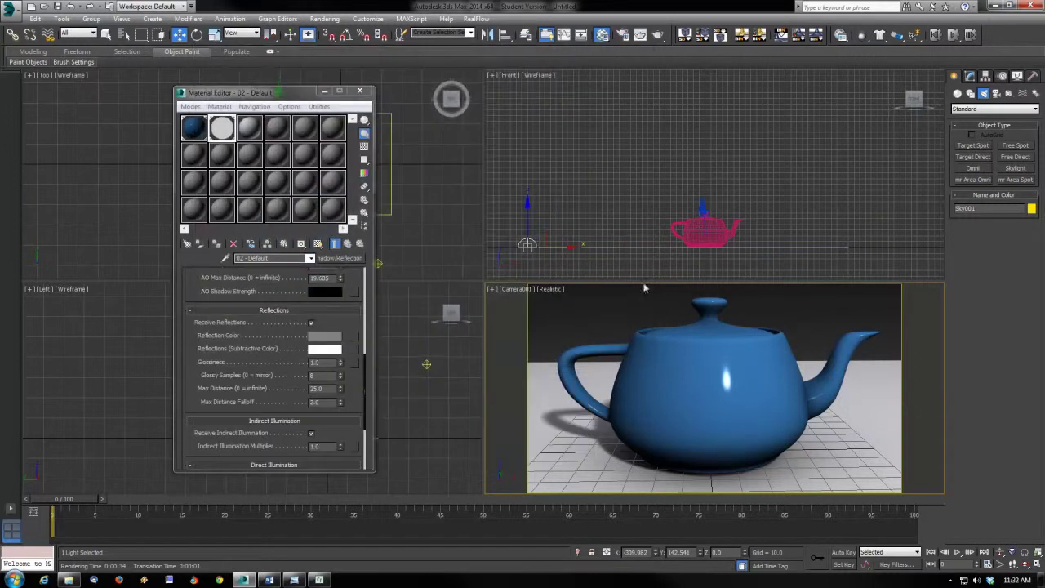
# Load kitchen2.hdr as a Bitmap reflection map in the teapot's blue material and set the reflection amount to 20.
pyautogui.click(201, 131)
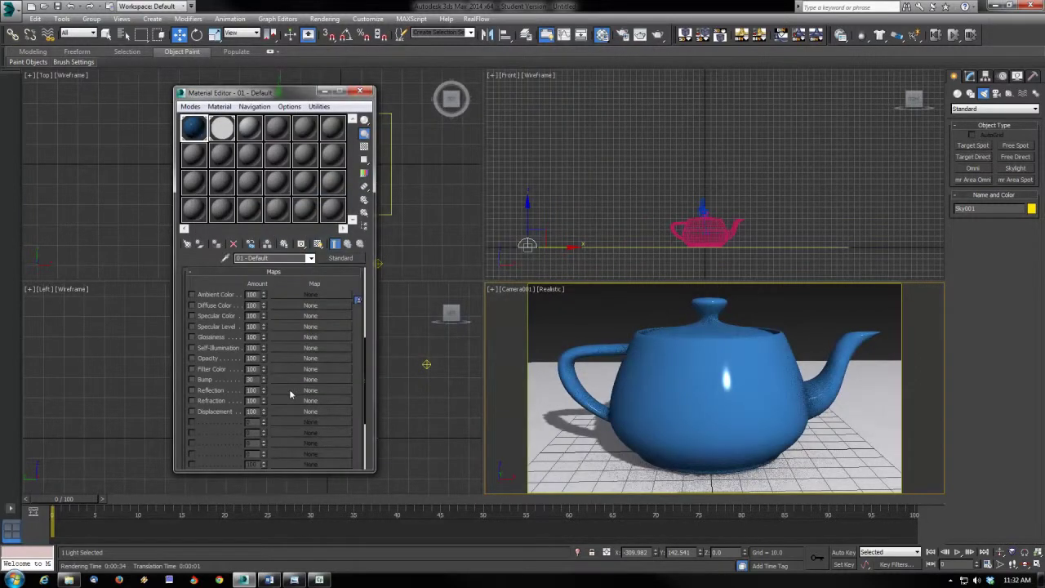
pyautogui.click(290, 390)
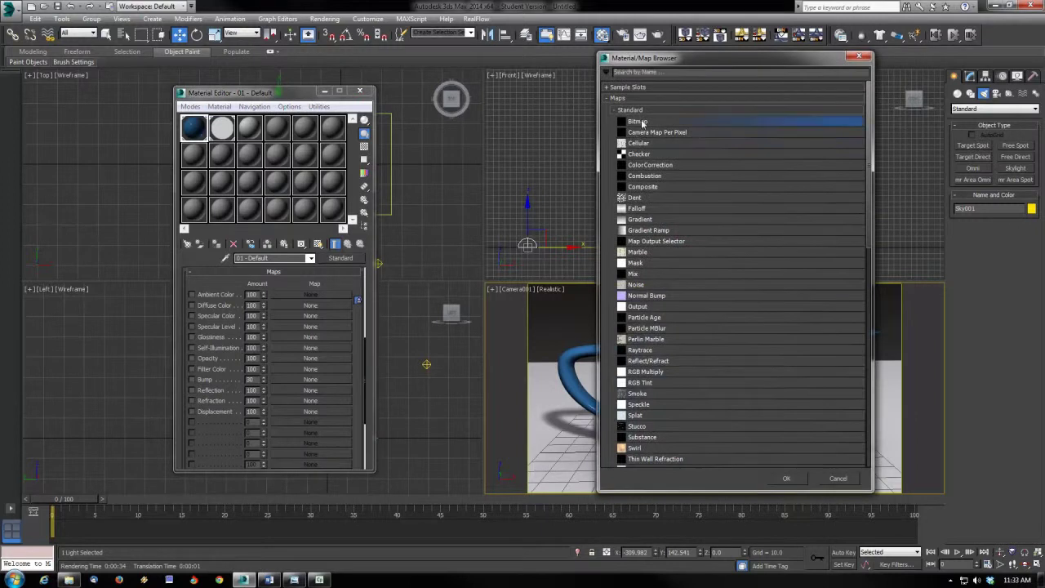
pyautogui.doubleClick(643, 123)
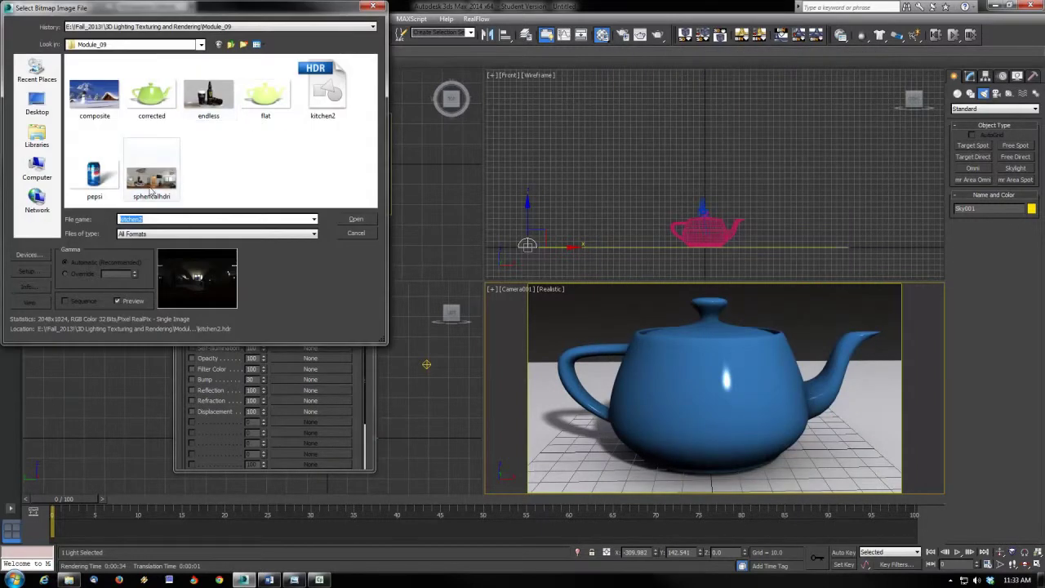
pyautogui.doubleClick(322, 90)
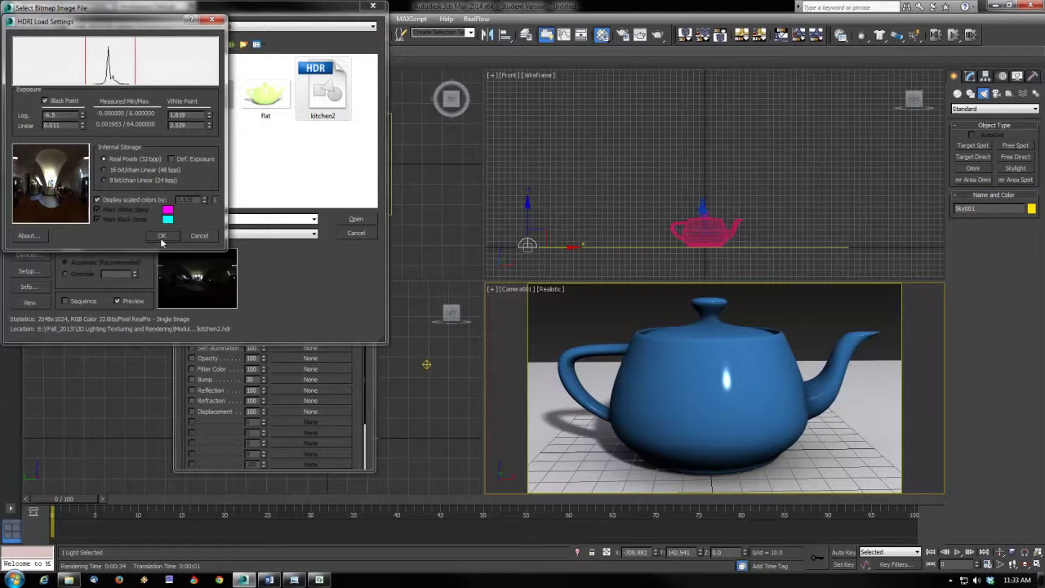
pyautogui.click(161, 236)
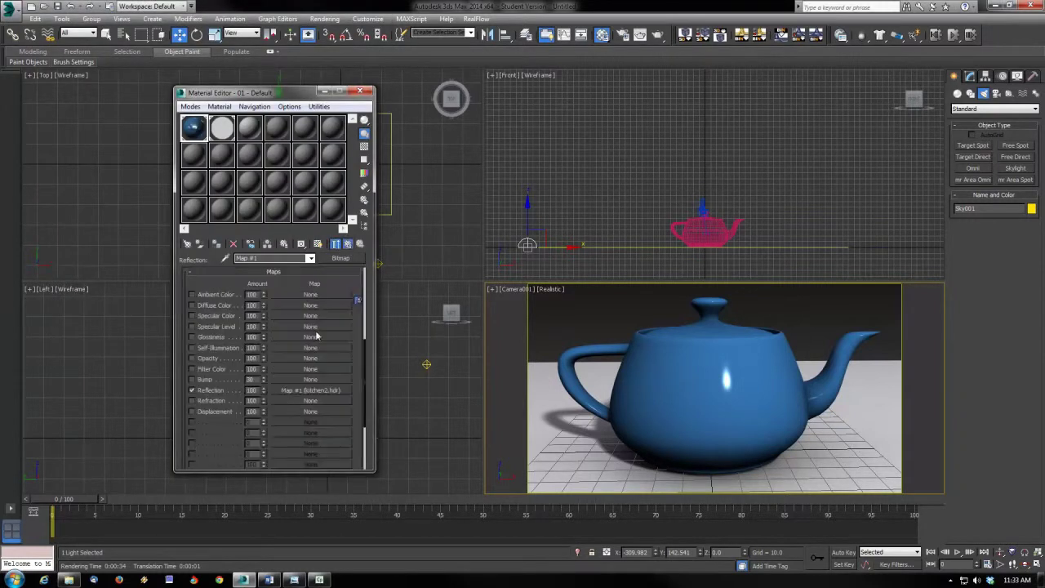
pyautogui.doubleClick(253, 389)
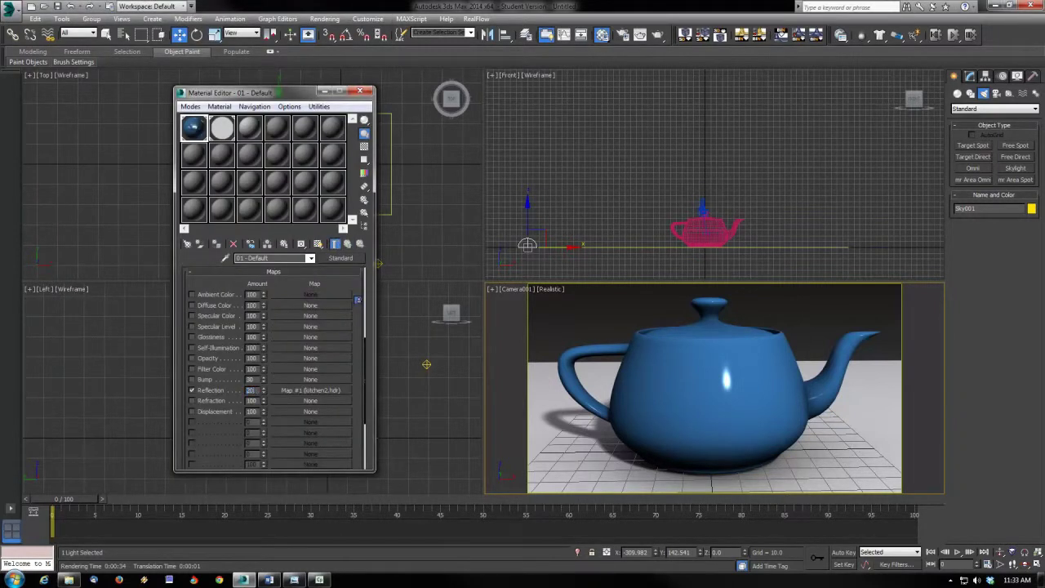
pyautogui.press('Return')
# Place the kitchen2.hdr reflection map in the last sample slot and assign it as an instance to the skylight's sky color map.
pyautogui.moveTo(300, 393); pyautogui.dragTo(329, 214)
pyautogui.click(260, 315)
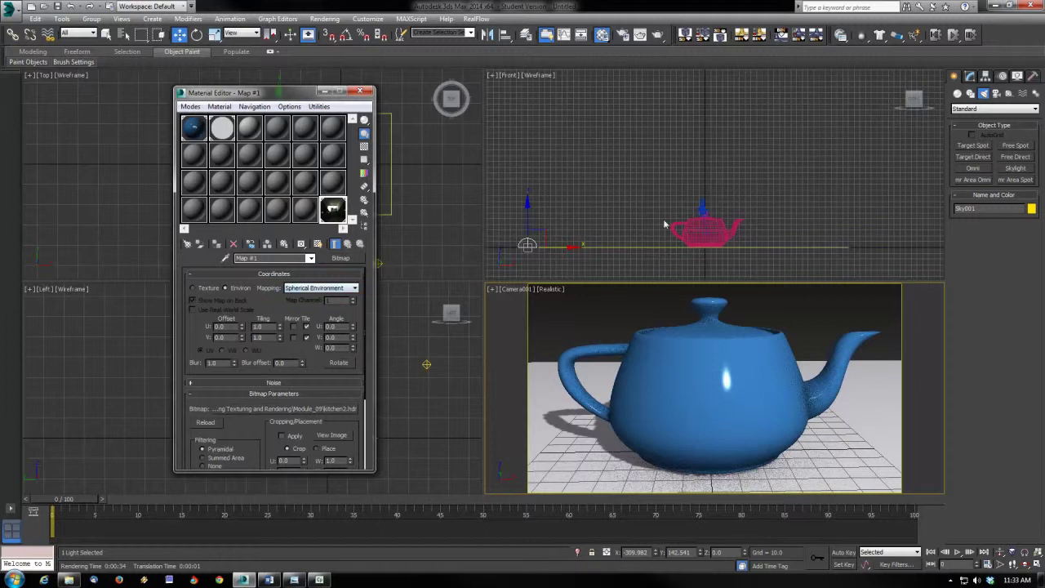
pyautogui.click(970, 76)
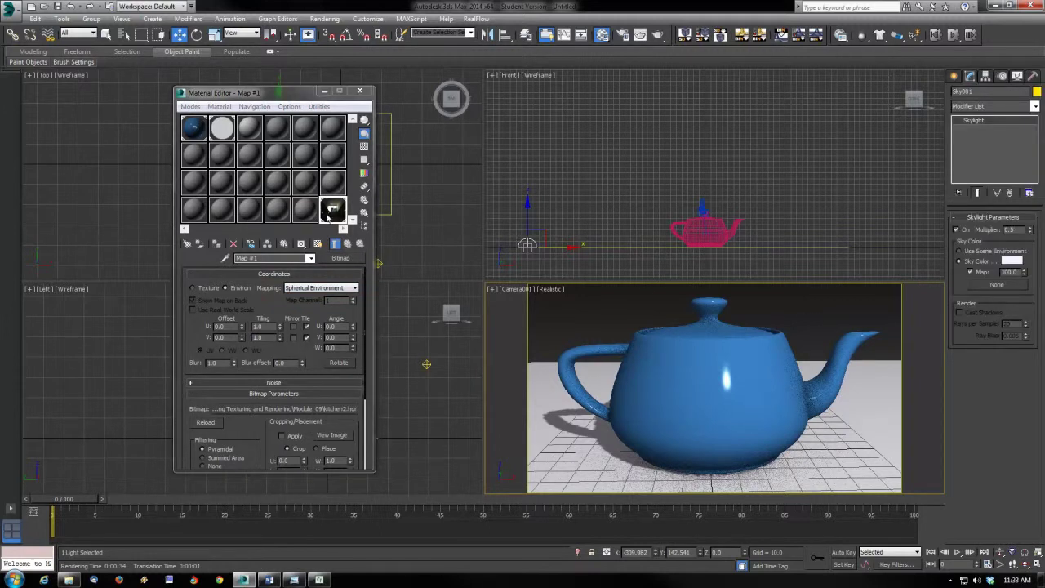
pyautogui.moveTo(327, 214); pyautogui.dragTo(1013, 286)
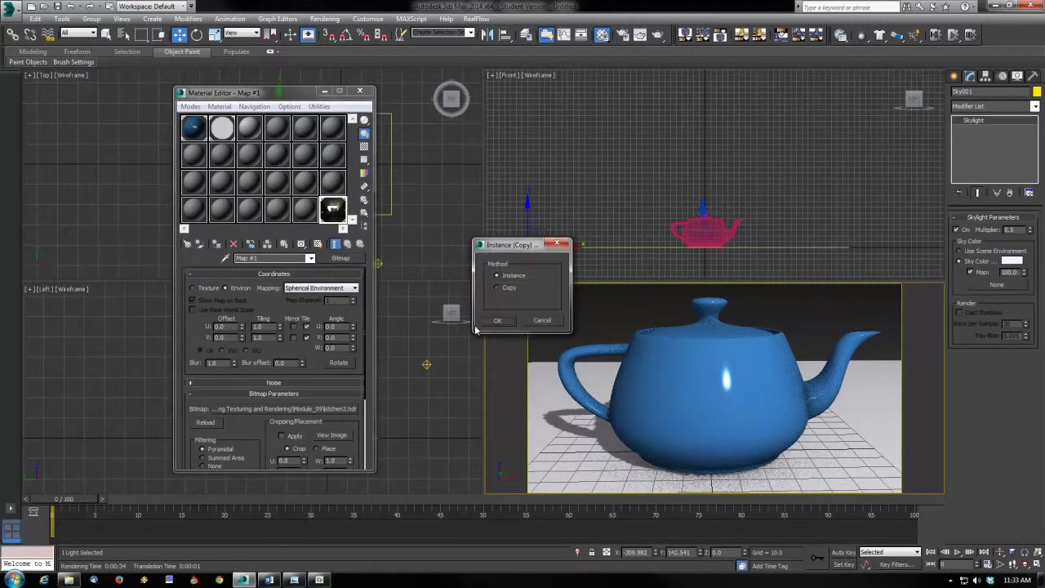
pyautogui.click(497, 320)
# Deselect the skylight and test-render the camera view with the HDR map on the teapot and skylight, then cancel the render.
pyautogui.click(765, 369)
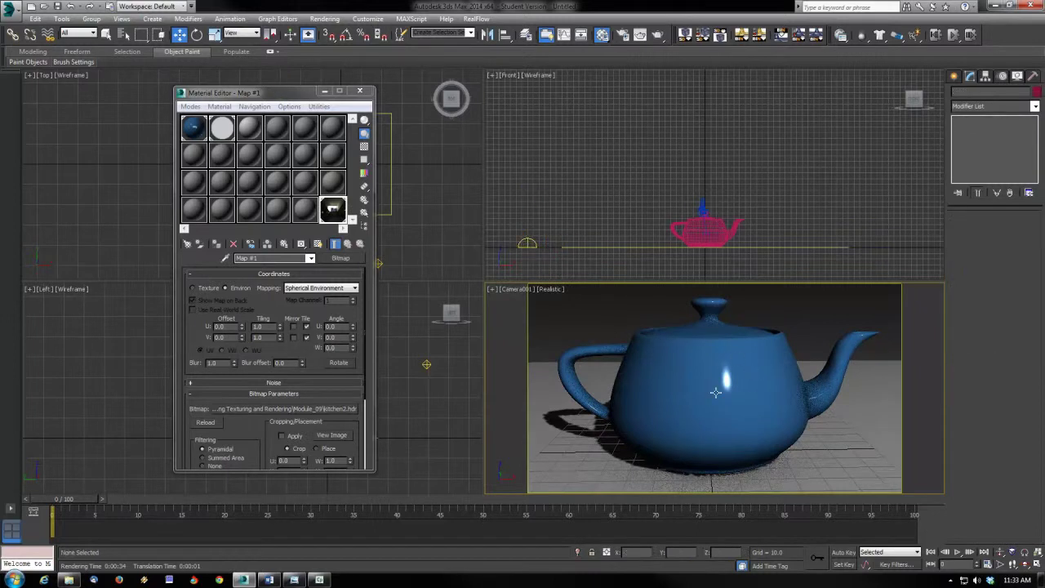
pyautogui.click(657, 34)
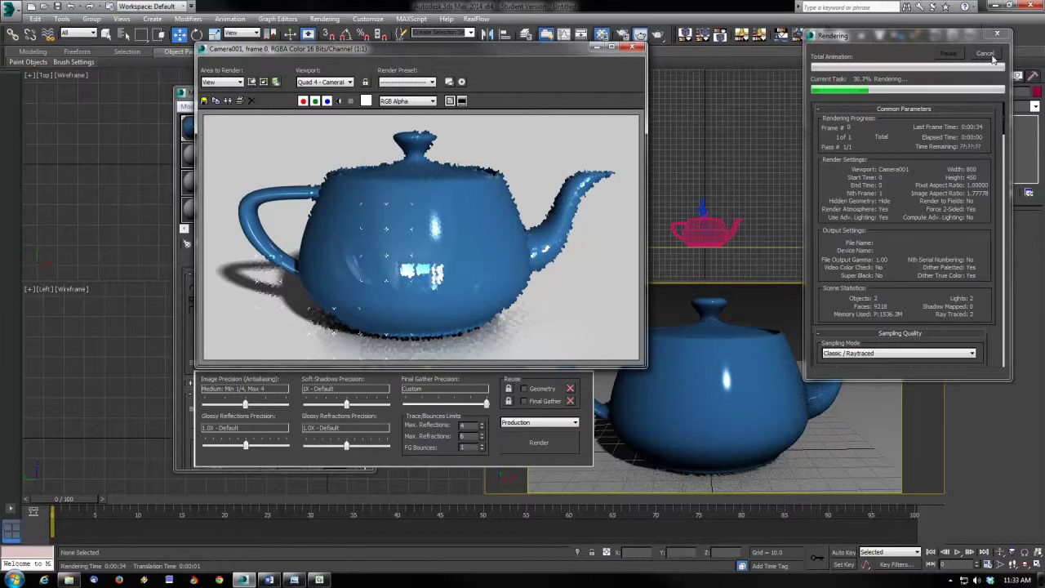
pyautogui.click(990, 55)
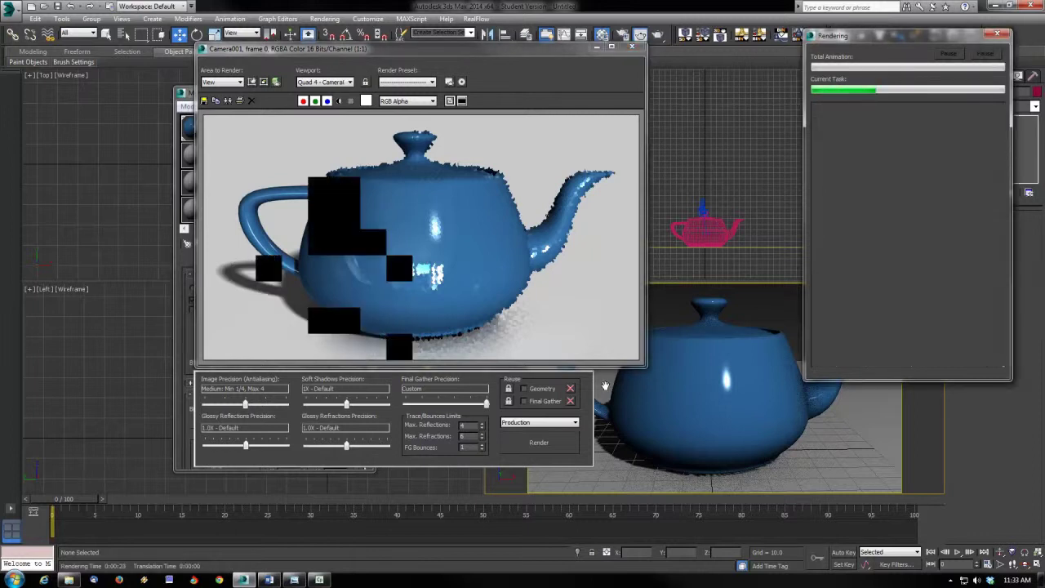